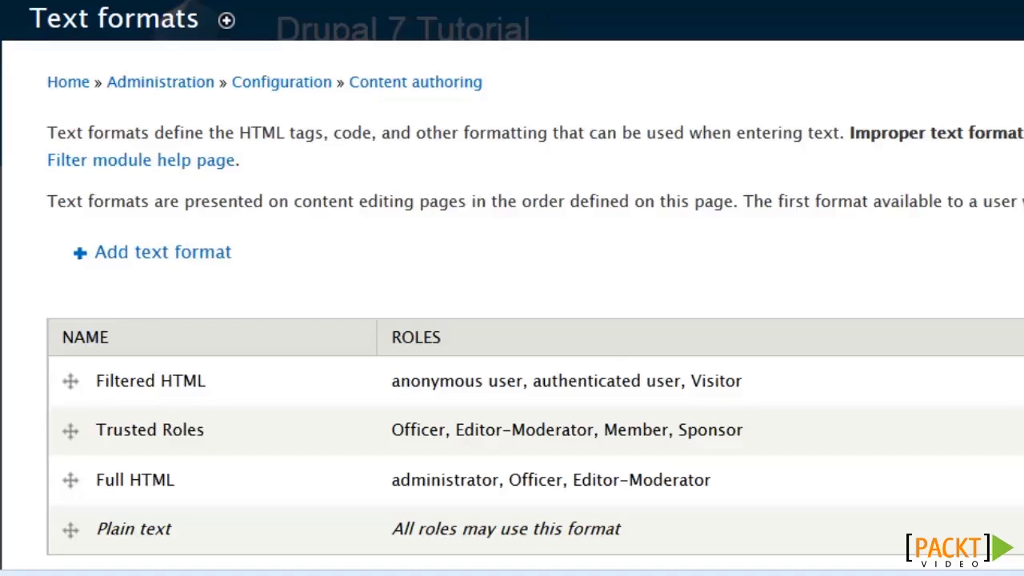
# Reorder the text formats so Full HTML comes first and Trusted Roles second, and save the order.
pyautogui.scroll(-1, 512, 320)
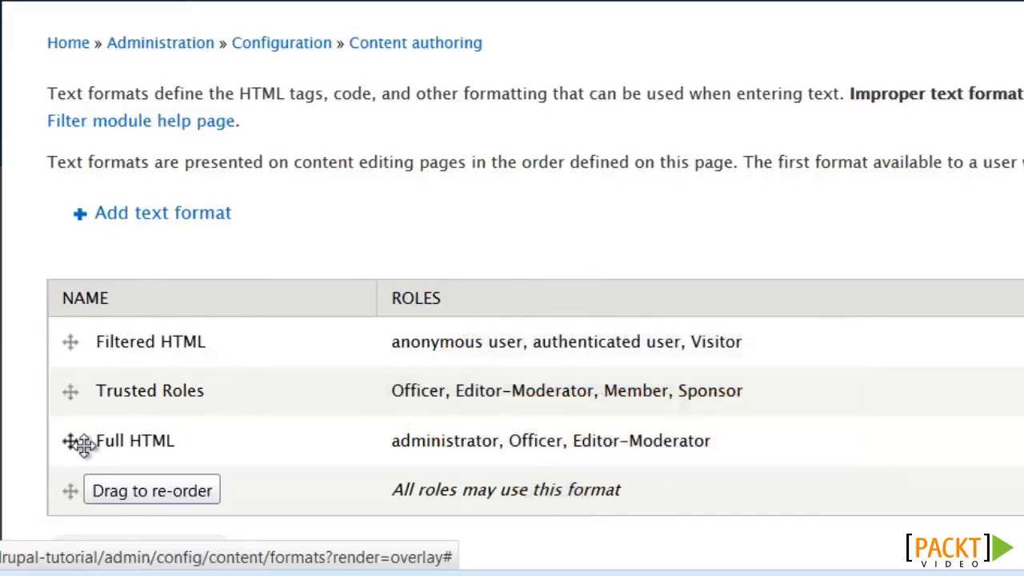
pyautogui.moveTo(80, 441); pyautogui.dragTo(101, 364)
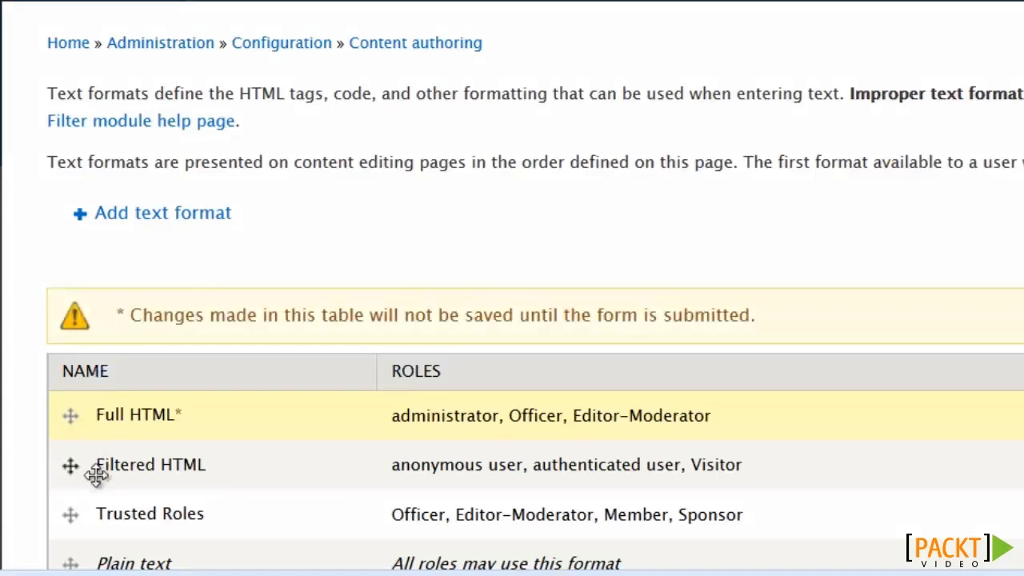
pyautogui.moveTo(74, 514); pyautogui.dragTo(82, 471)
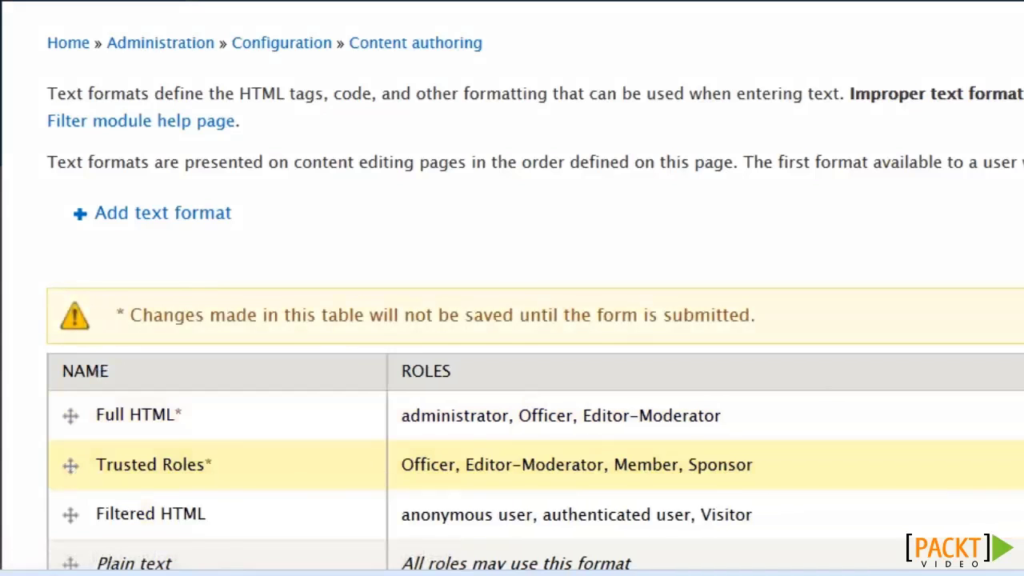
pyautogui.scroll(-3, 512, 288)
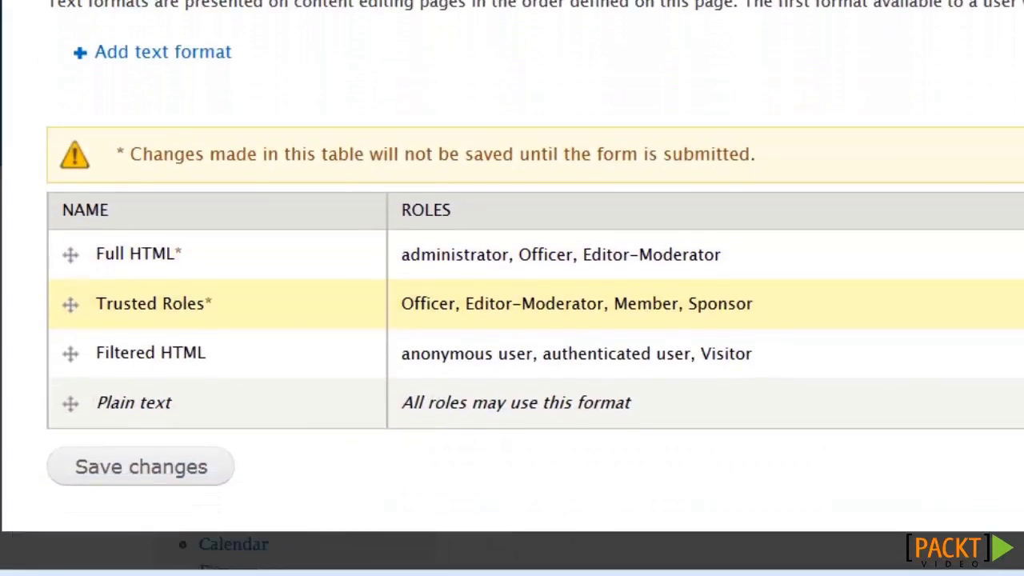
pyautogui.click(194, 470)
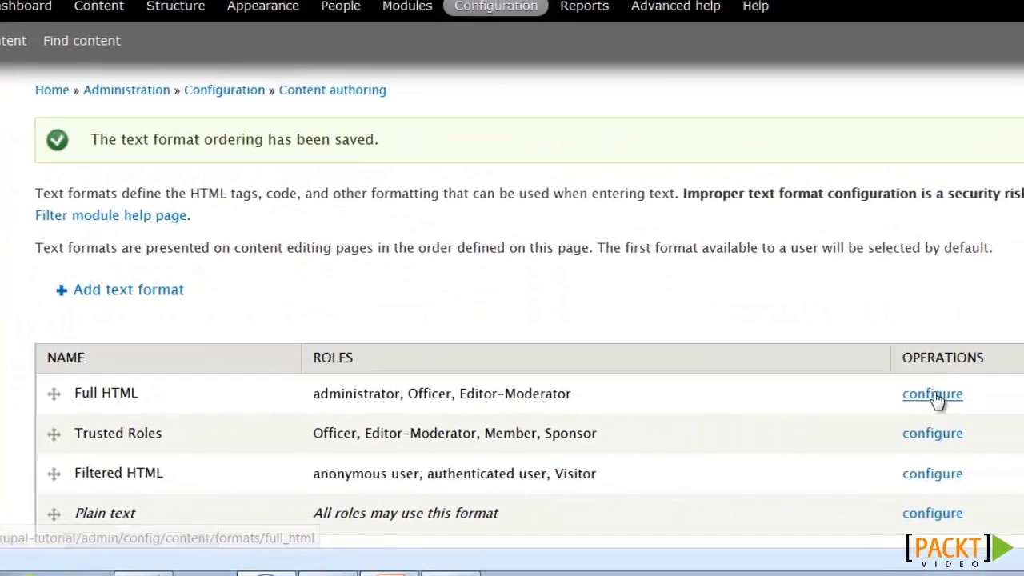
# Enable the Convert Media tags to markup filter for the Full HTML text format.
pyautogui.click(933, 394)
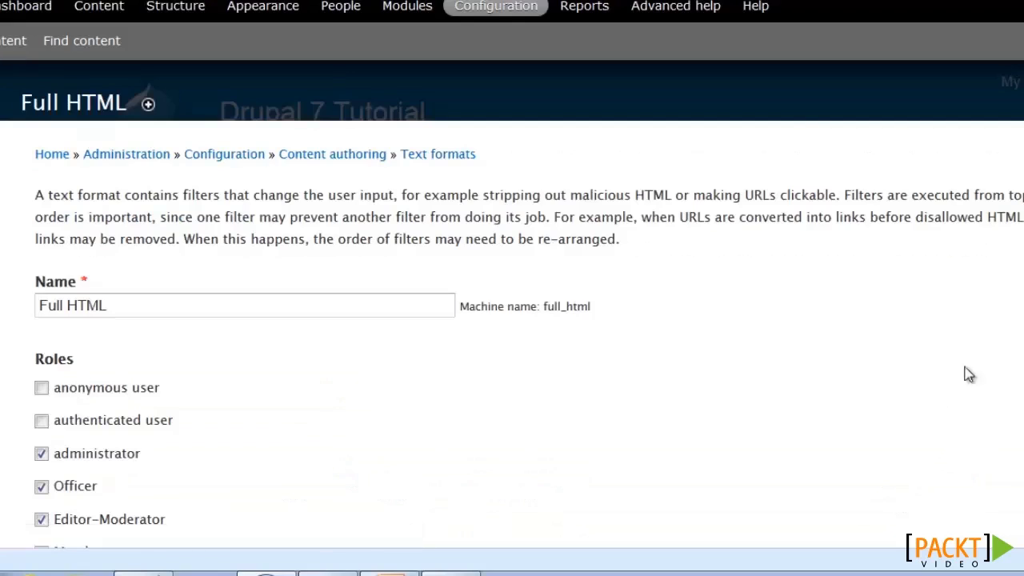
pyautogui.scroll(-10, 752, 250)
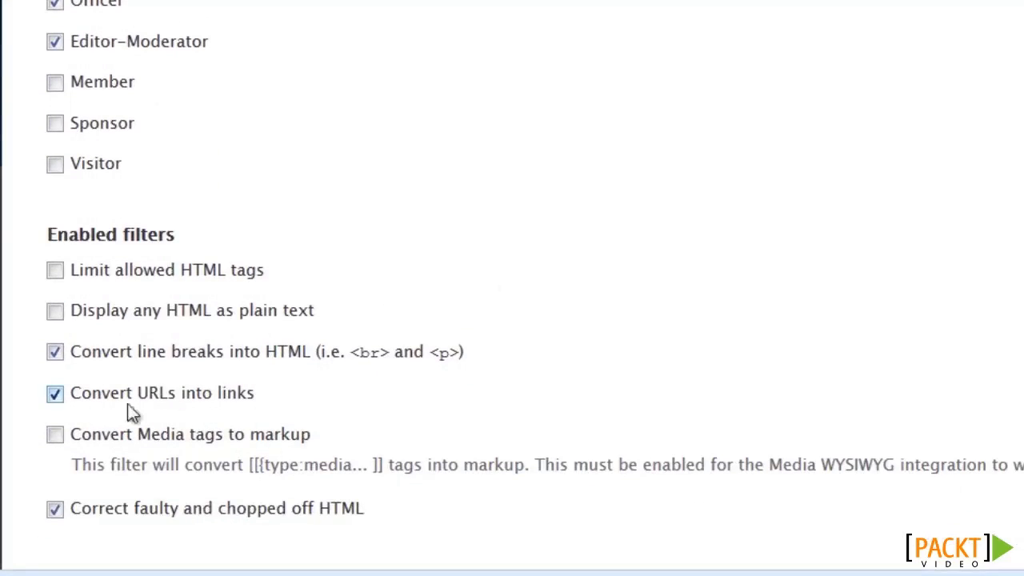
pyautogui.click(56, 435)
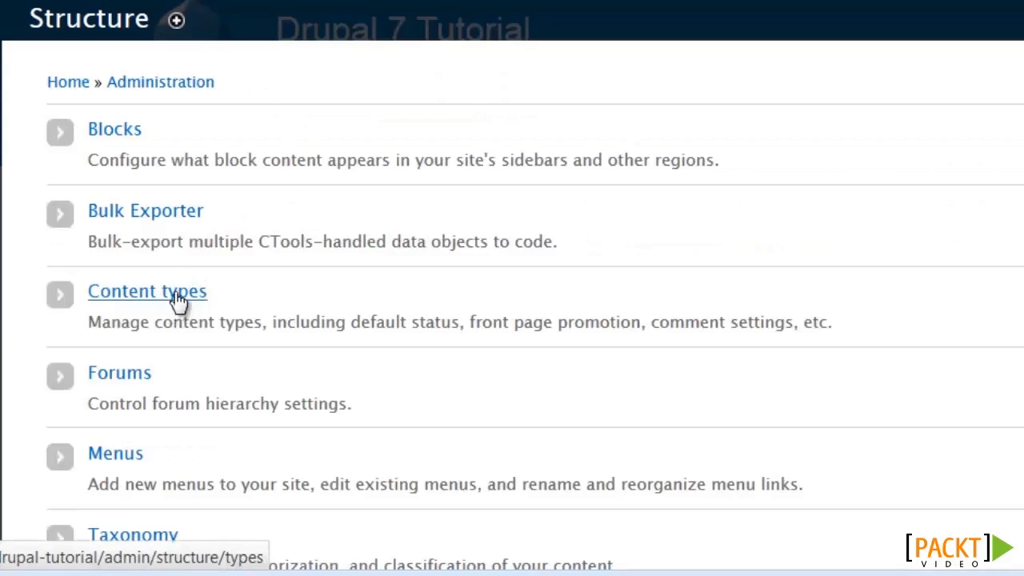
# Open the field management page of the Promotional Videos content type.
pyautogui.click(178, 303)
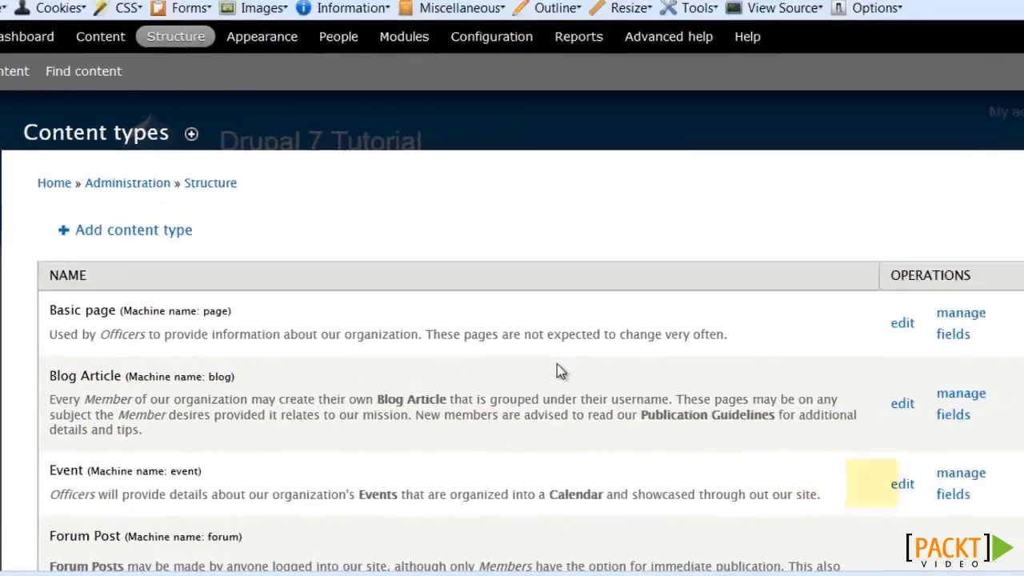
pyautogui.scroll(-3, 528, 376)
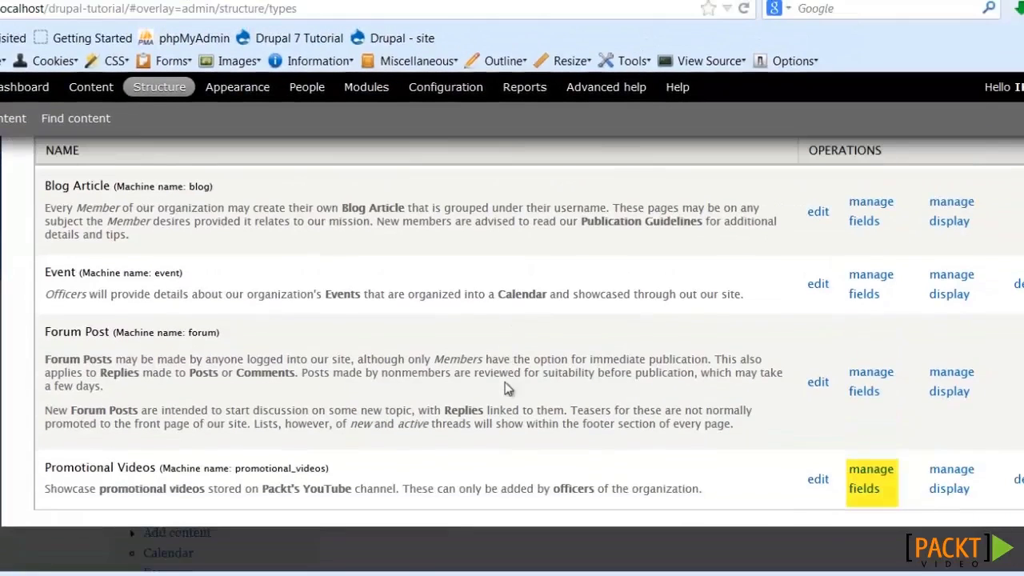
pyautogui.click(871, 475)
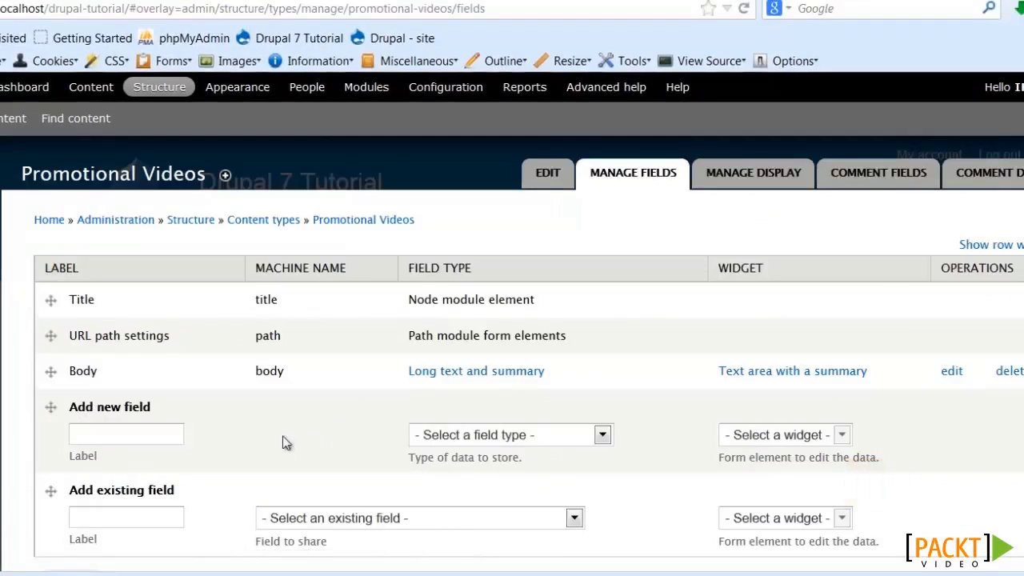
# Add a new field labelled YouTubeVideo with type File and the Media file selector widget, and save its field settings.
pyautogui.click(157, 436)
pyautogui.write('Y')
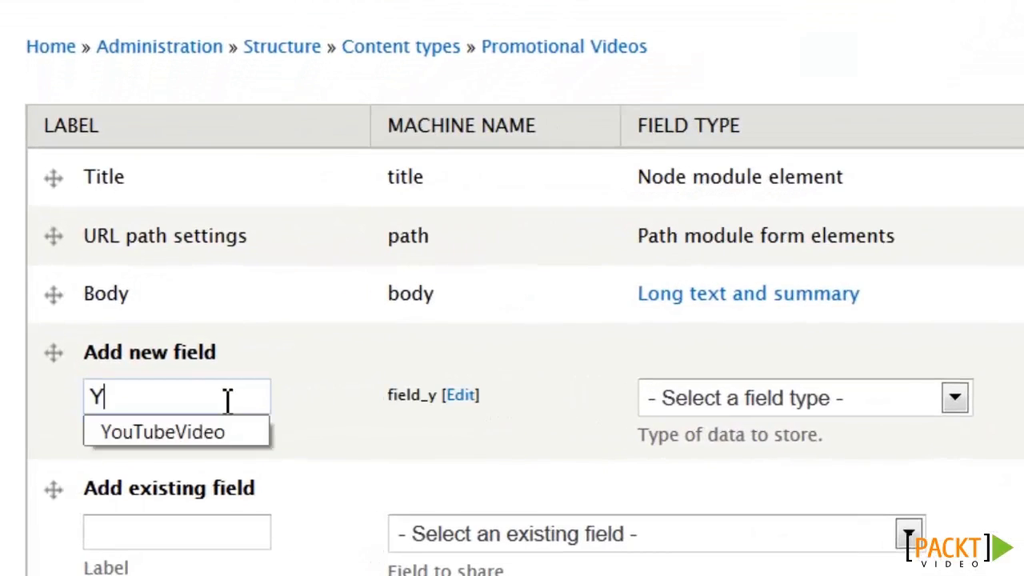
pyautogui.press('Down')
pyautogui.press('Return')
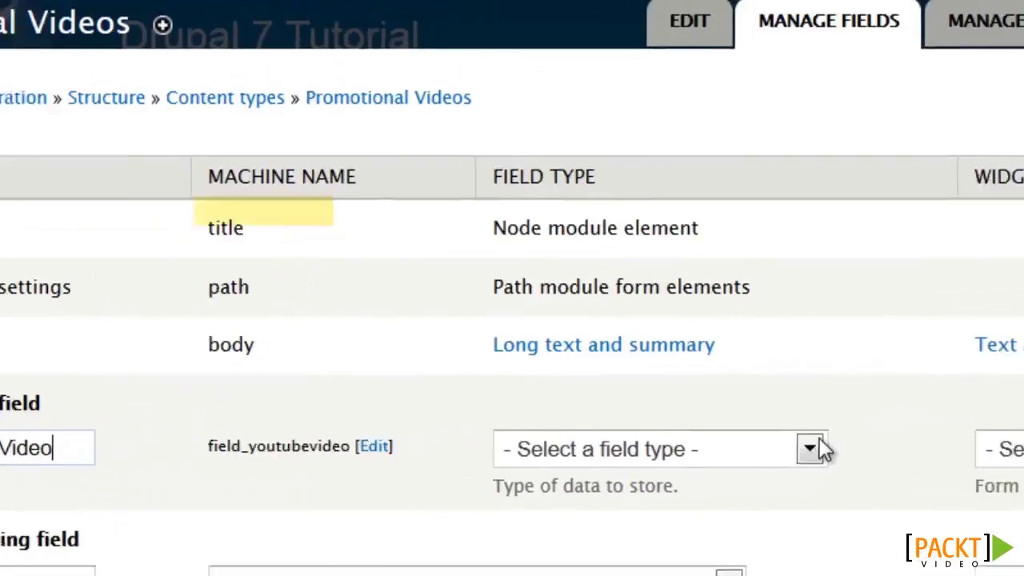
pyautogui.click(812, 449)
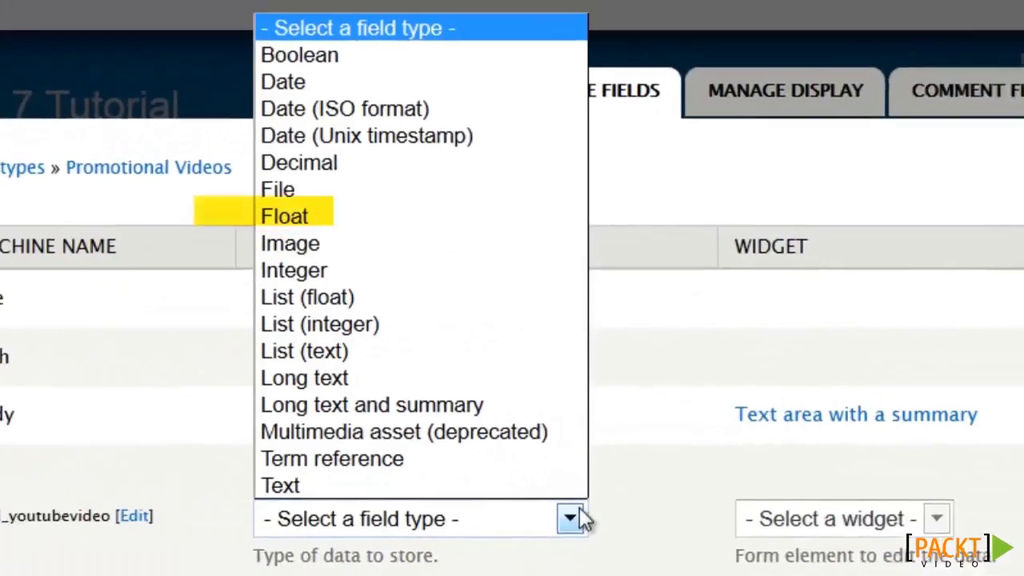
pyautogui.click(288, 209)
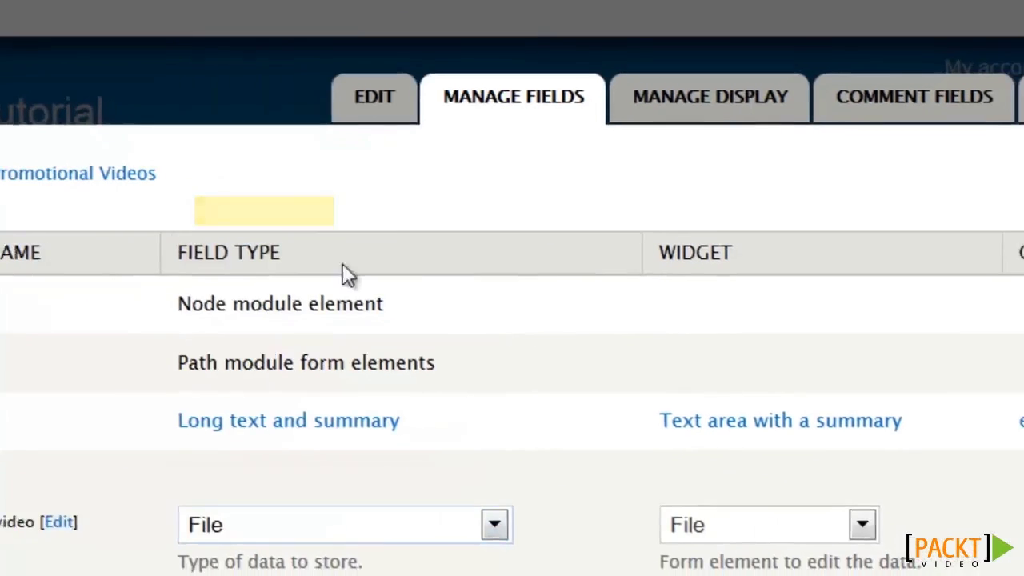
pyautogui.click(711, 350)
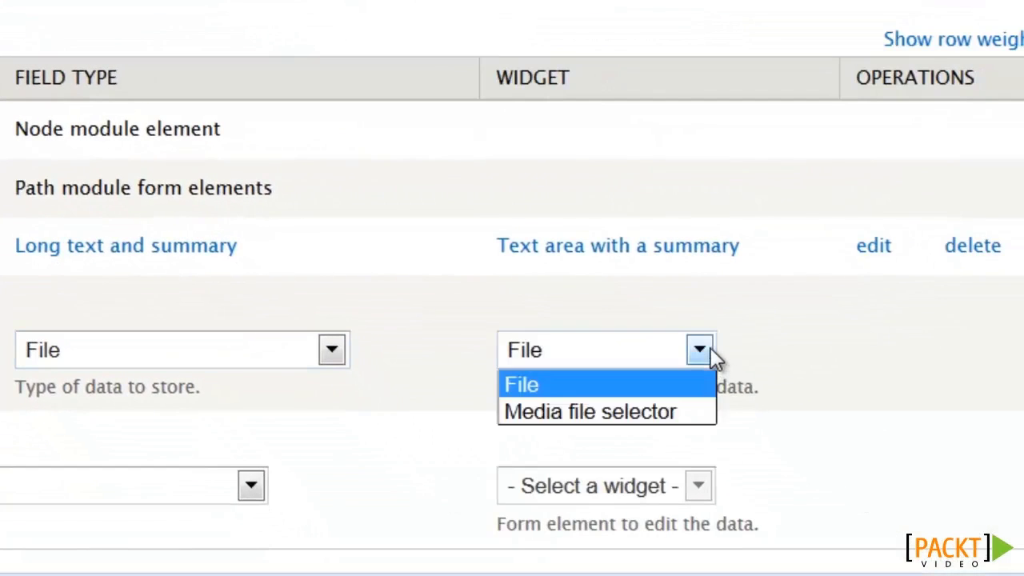
pyautogui.click(679, 410)
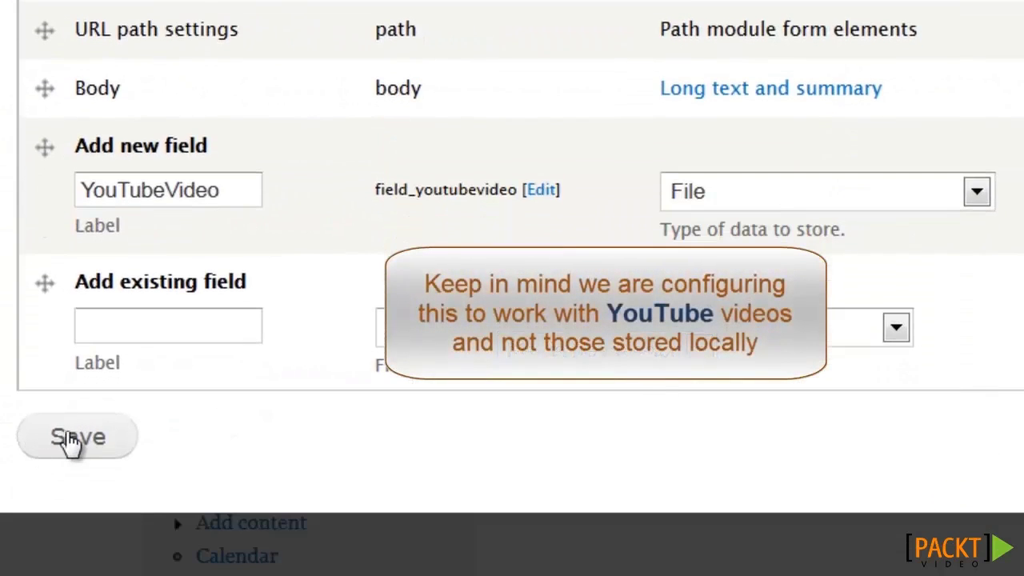
pyautogui.click(69, 440)
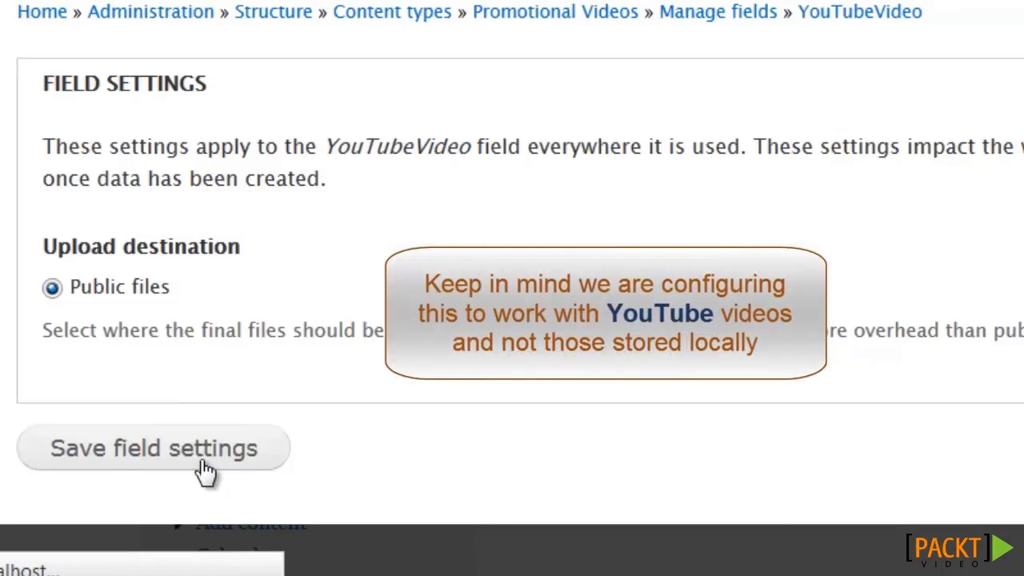
pyautogui.click(206, 472)
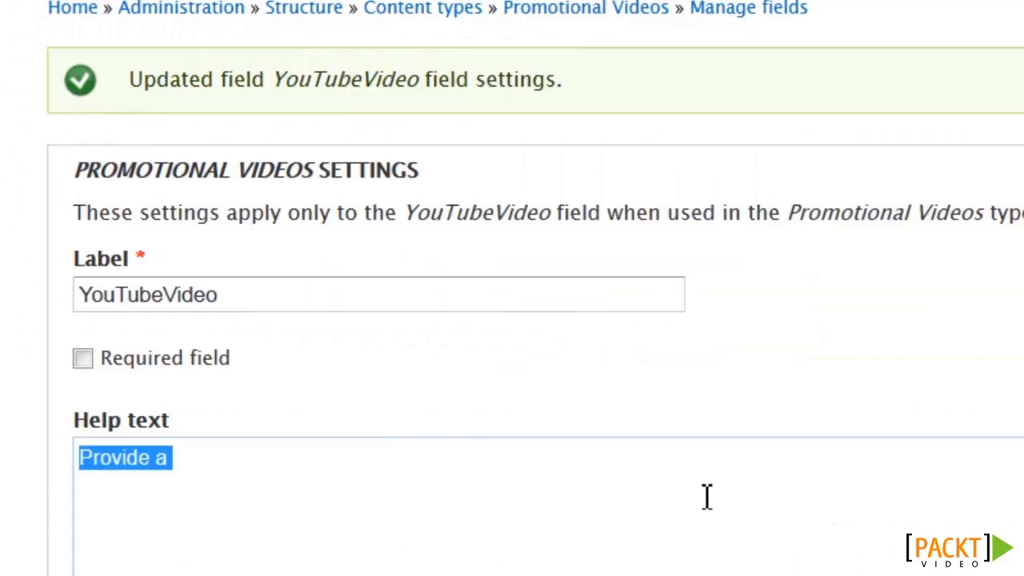
# Set the help text to "<em>Officers</em> may showcase a video from <strong>Packt's YouTube</strong> channel" and allow only Video as remote media type.
pyautogui.write("<em>Officers</em> may showcase a video from <strong>Packt's YouTube</strong> channel")
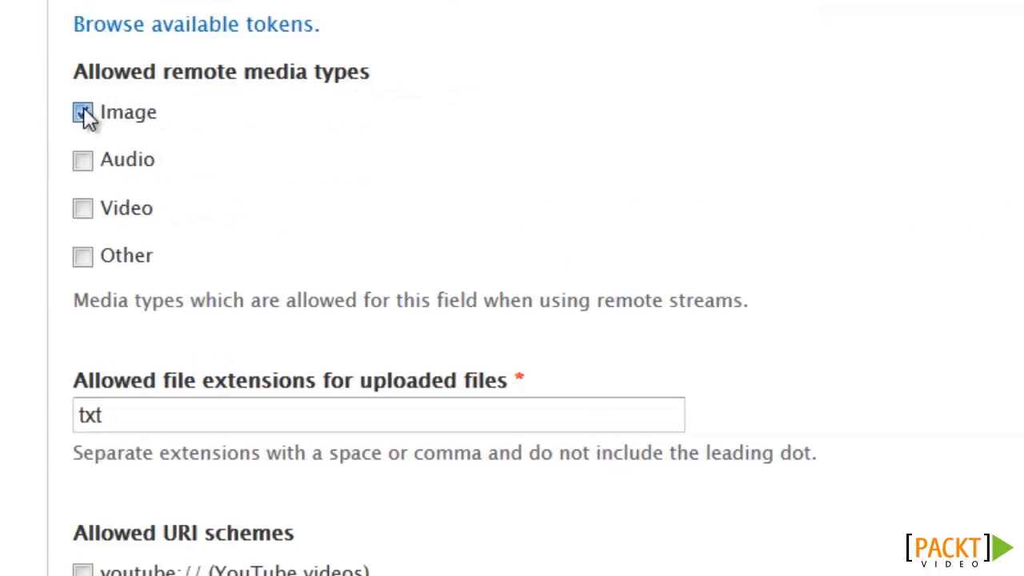
pyautogui.click(83, 113)
pyautogui.click(82, 208)
# Allow the youtube:// URI scheme instead of public:// for the YouTubeVideo field and save the settings.
pyautogui.scroll(-10, 446, 206)
pyautogui.scroll(6, 447, 207)
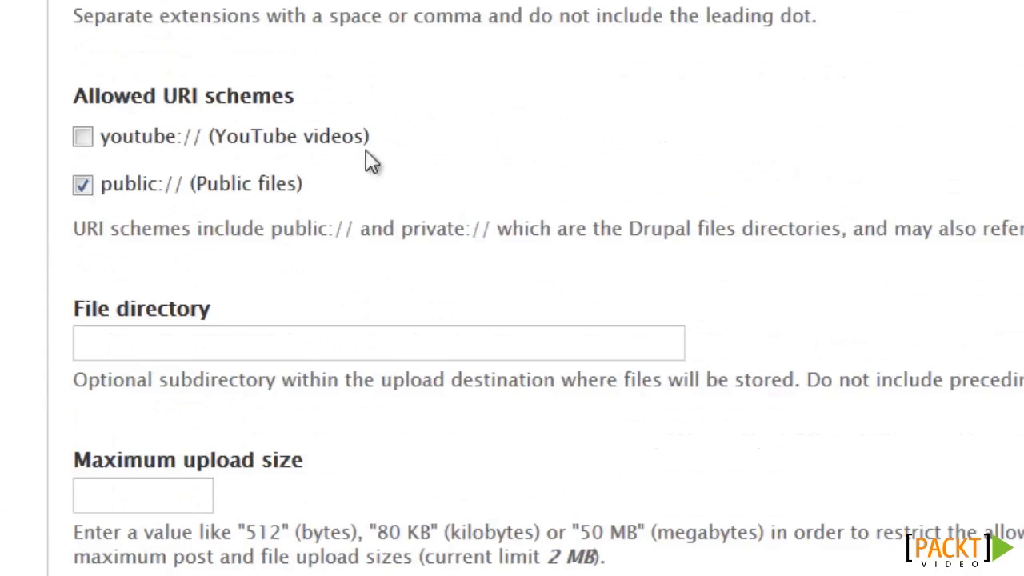
pyautogui.click(83, 138)
pyautogui.click(83, 183)
pyautogui.scroll(-8, 388, 190)
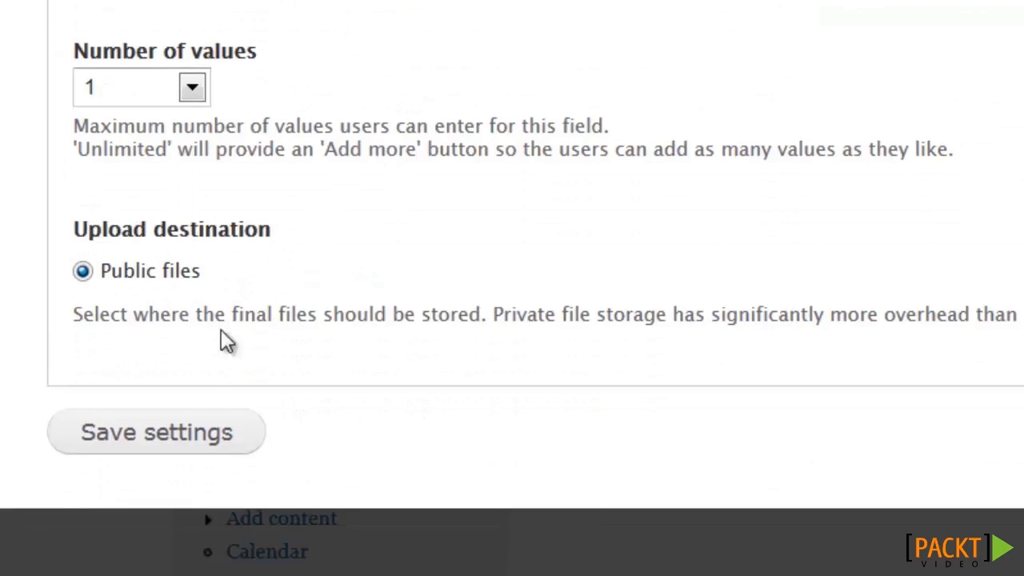
pyautogui.click(184, 430)
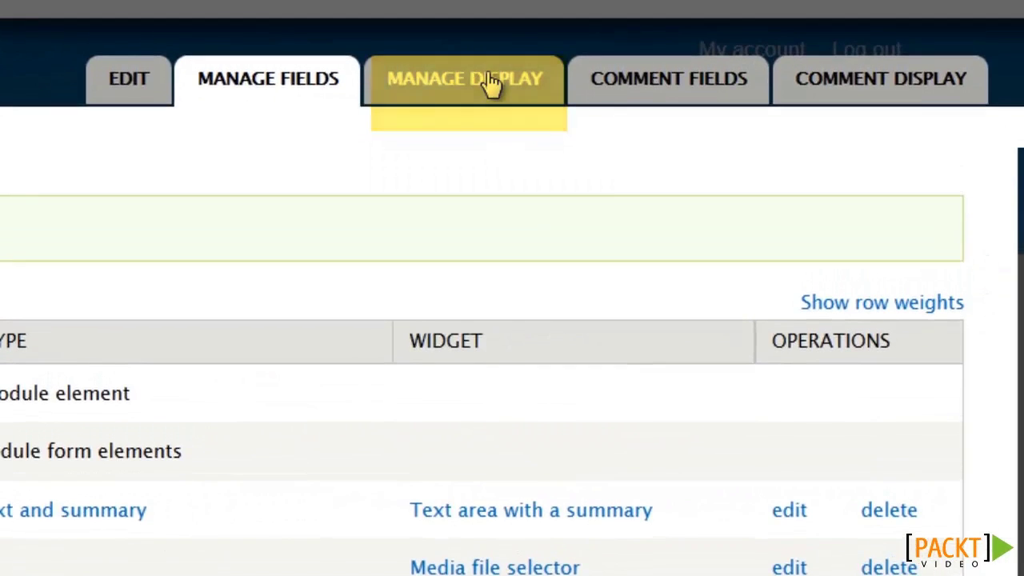
# Place the YouTubeVideo field above Body in the Promotional Videos display and save the order.
pyautogui.click(488, 83)
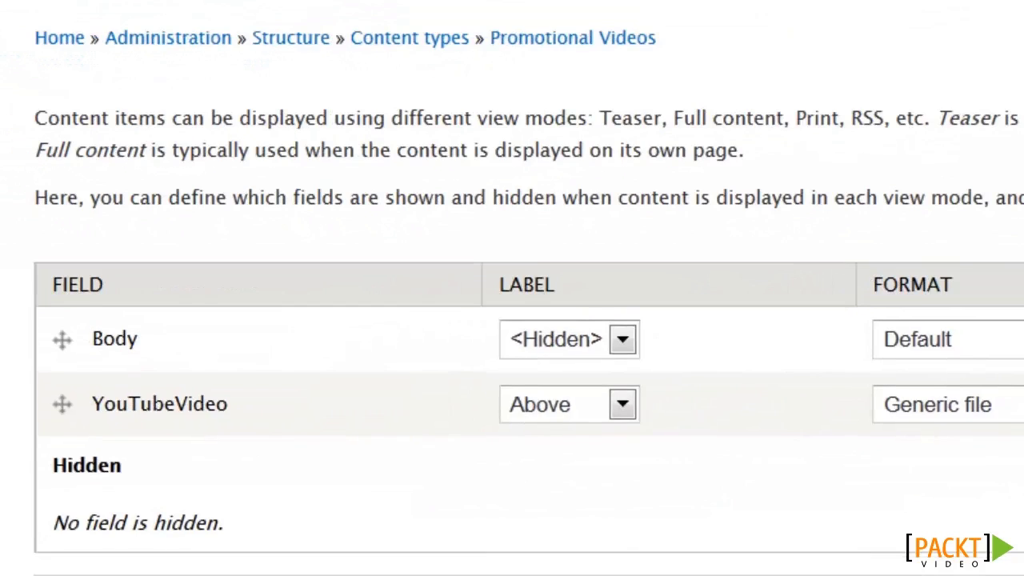
pyautogui.moveTo(64, 405); pyautogui.dragTo(90, 370)
pyautogui.scroll(-4, 322, 478)
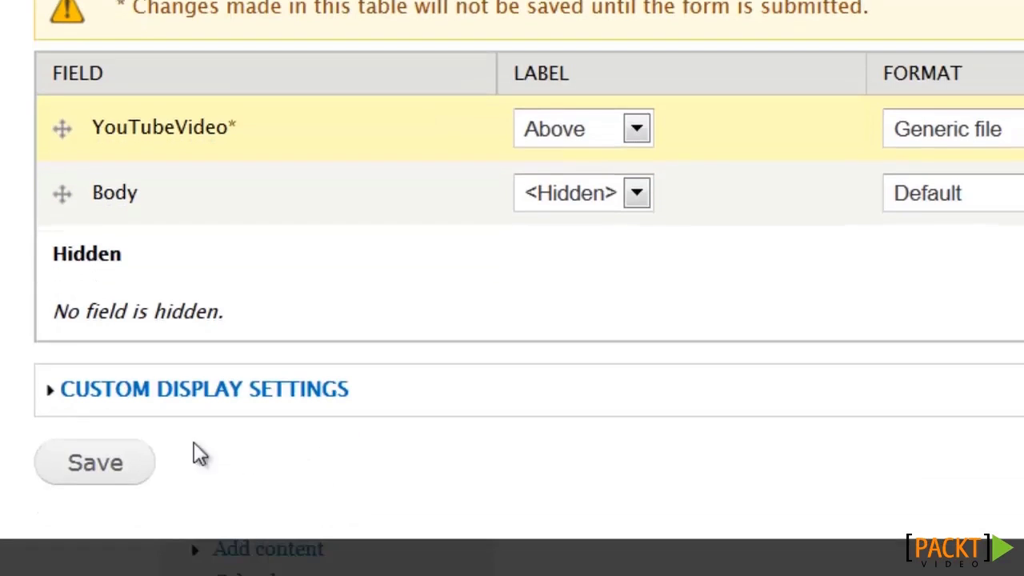
pyautogui.click(120, 468)
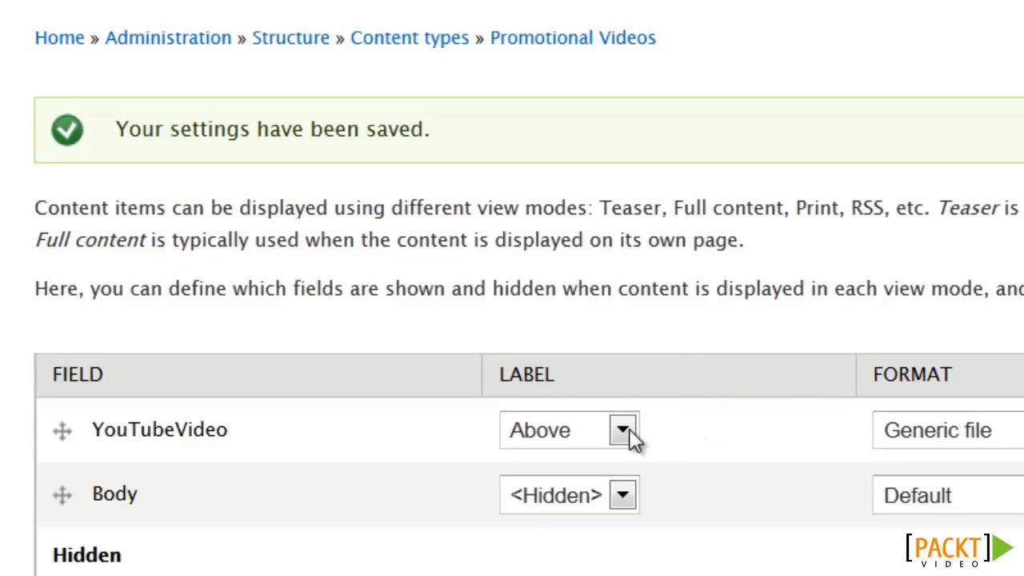
# Hide the YouTubeVideo field's label and set its display format to Rendered file.
pyautogui.click(629, 430)
pyautogui.click(590, 519)
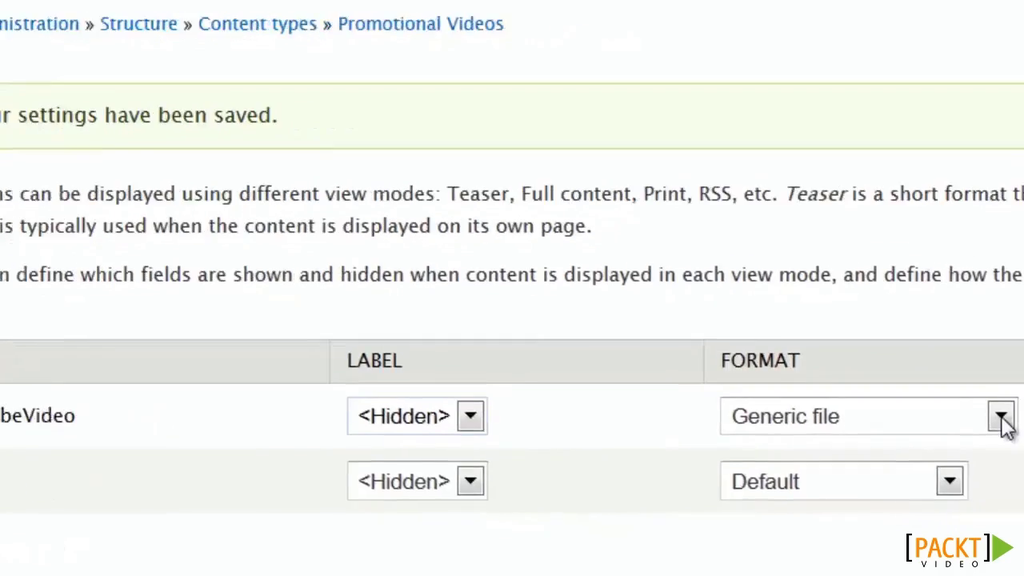
pyautogui.click(1001, 424)
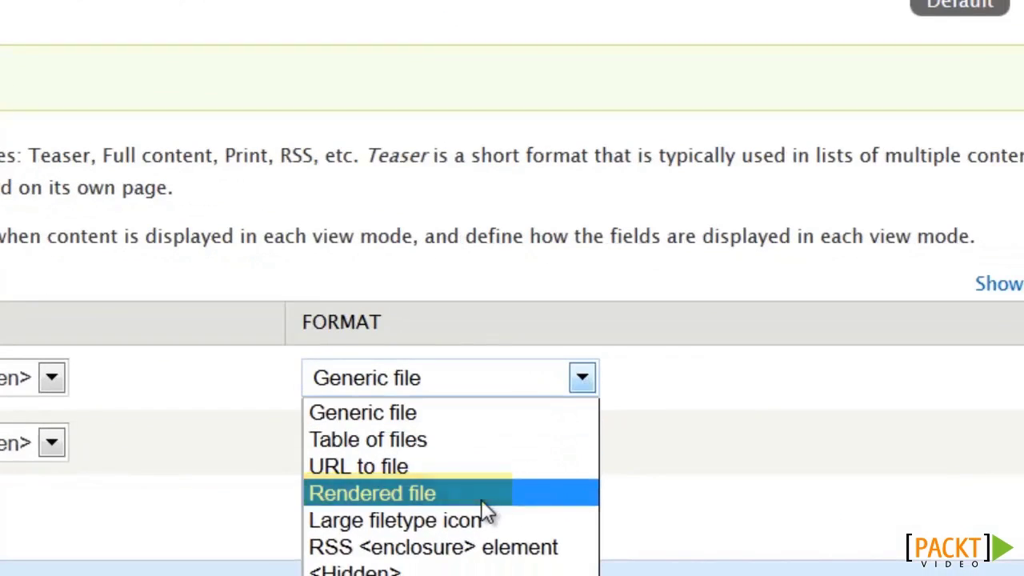
pyautogui.click(486, 503)
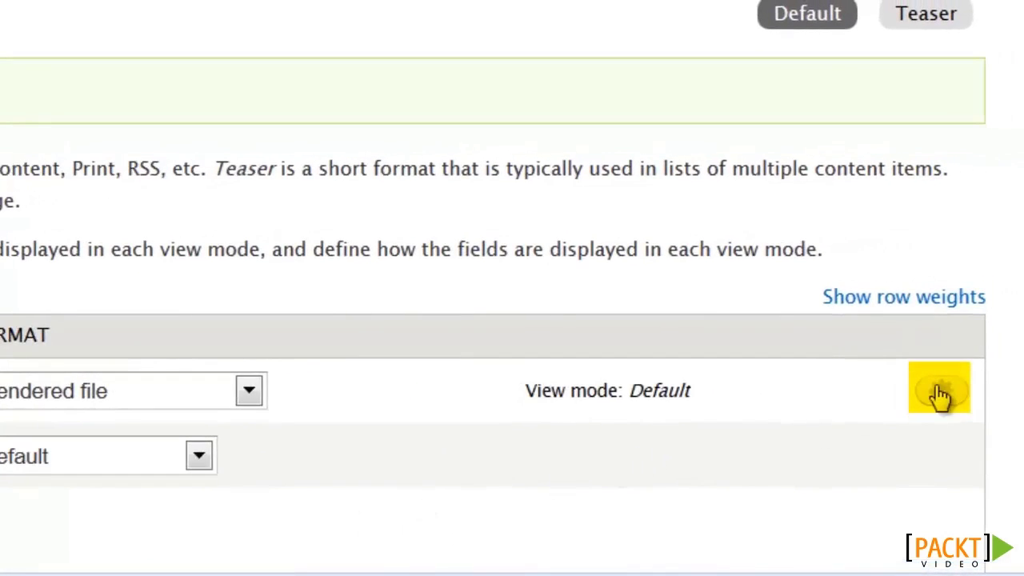
# Set the YouTubeVideo field's rendered file view mode to Large and save the display settings.
pyautogui.click(942, 393)
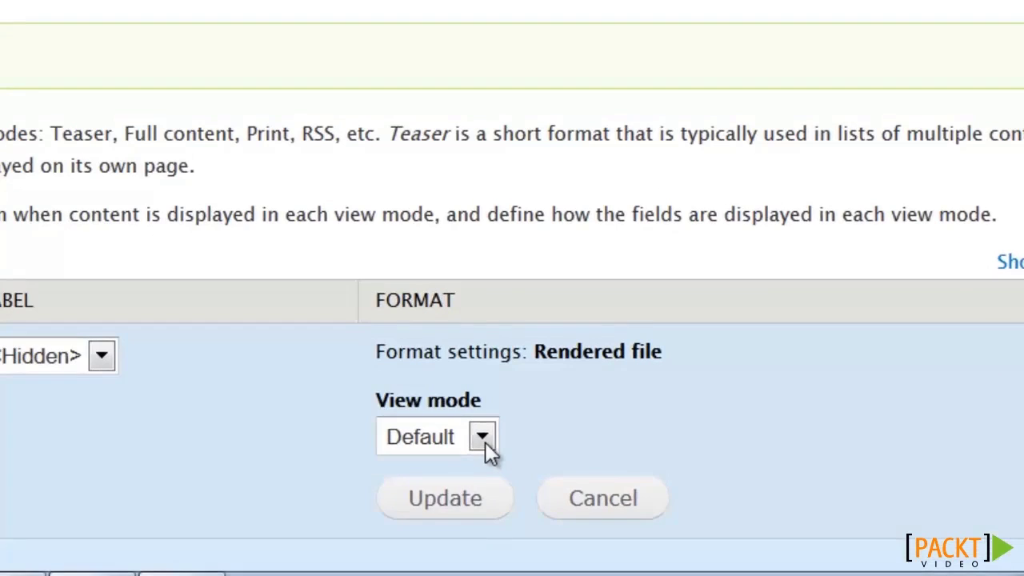
pyautogui.click(483, 439)
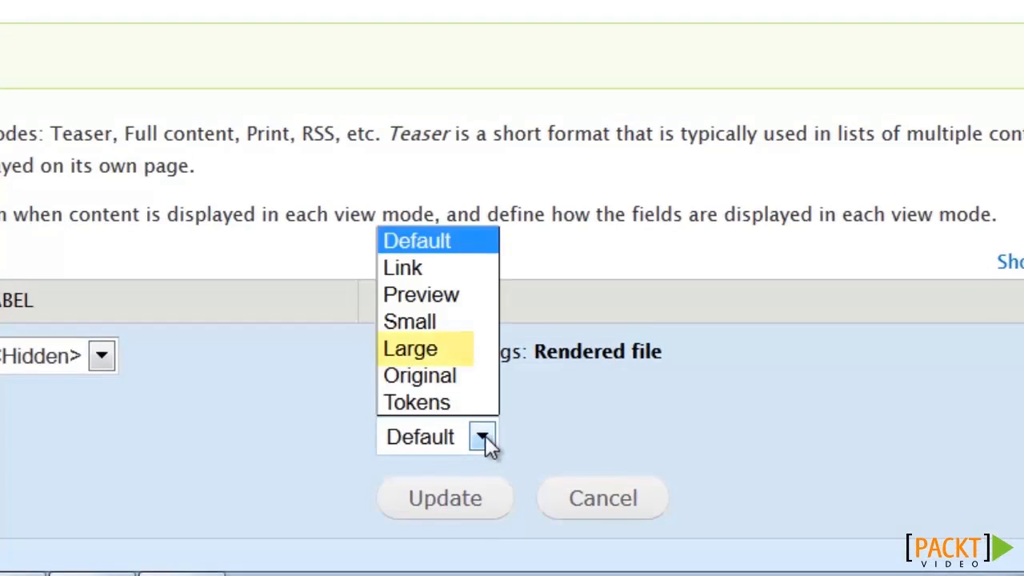
pyautogui.click(469, 359)
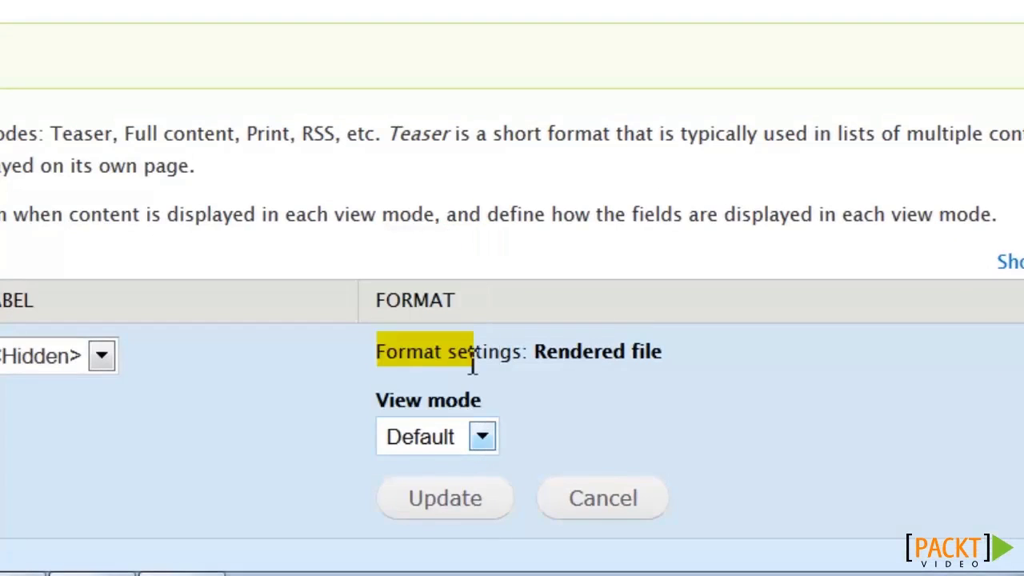
pyautogui.click(464, 496)
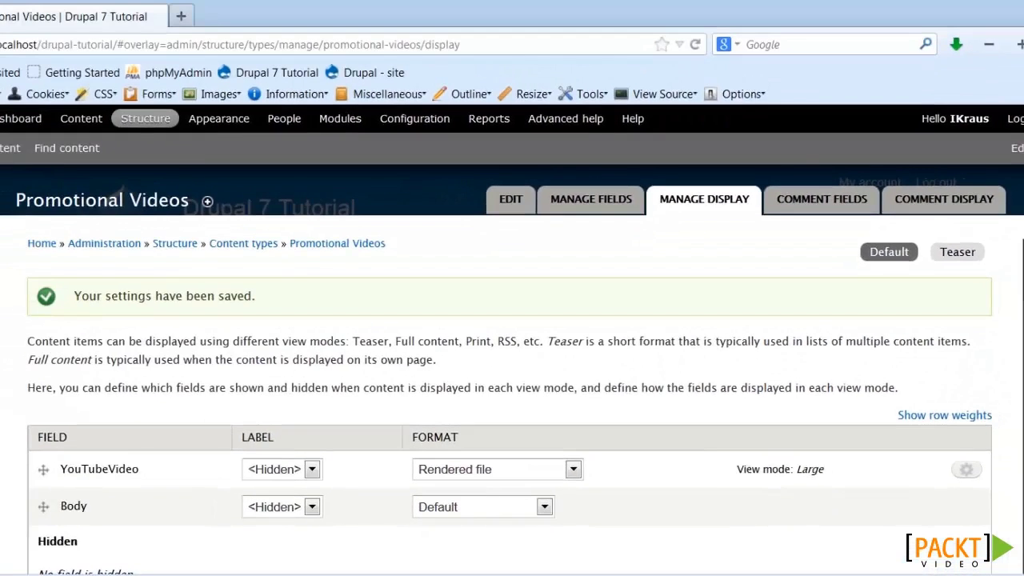
pyautogui.scroll(-3, 513, 369)
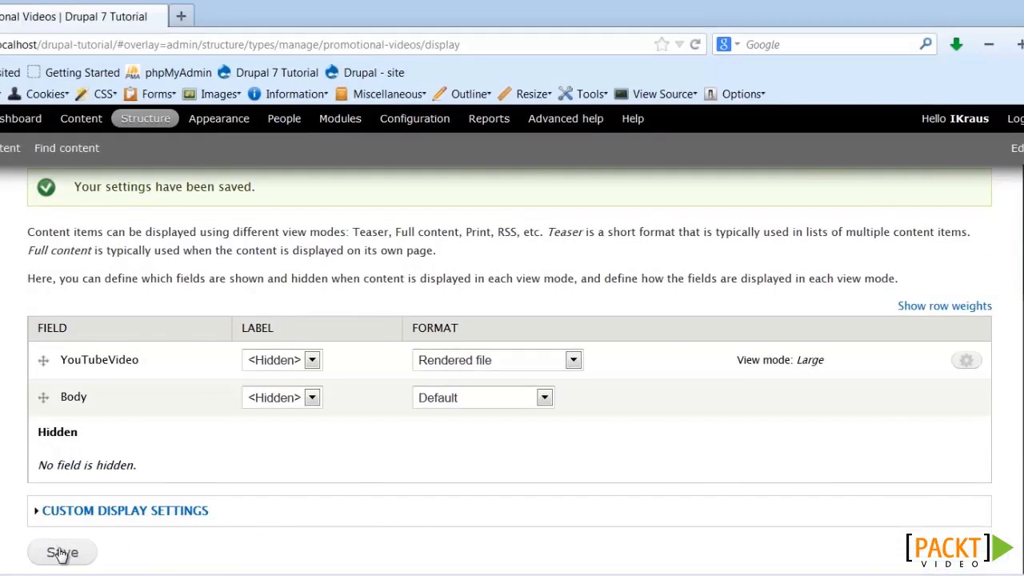
pyautogui.scroll(3, 766, 450)
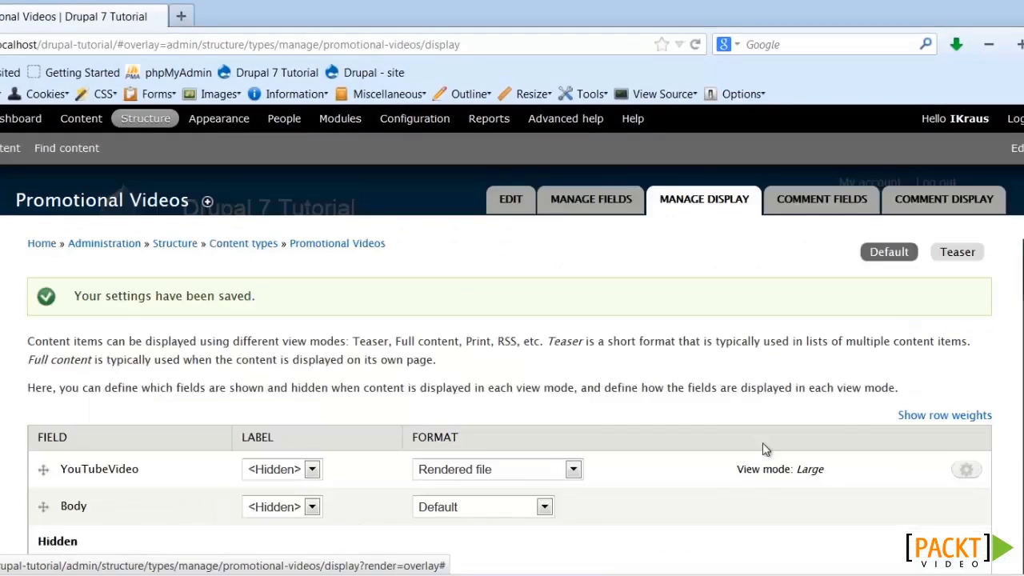
# In the Teaser display of Promotional Videos, move the YouTubeVideo field out of Hidden and place it above Body.
pyautogui.click(958, 253)
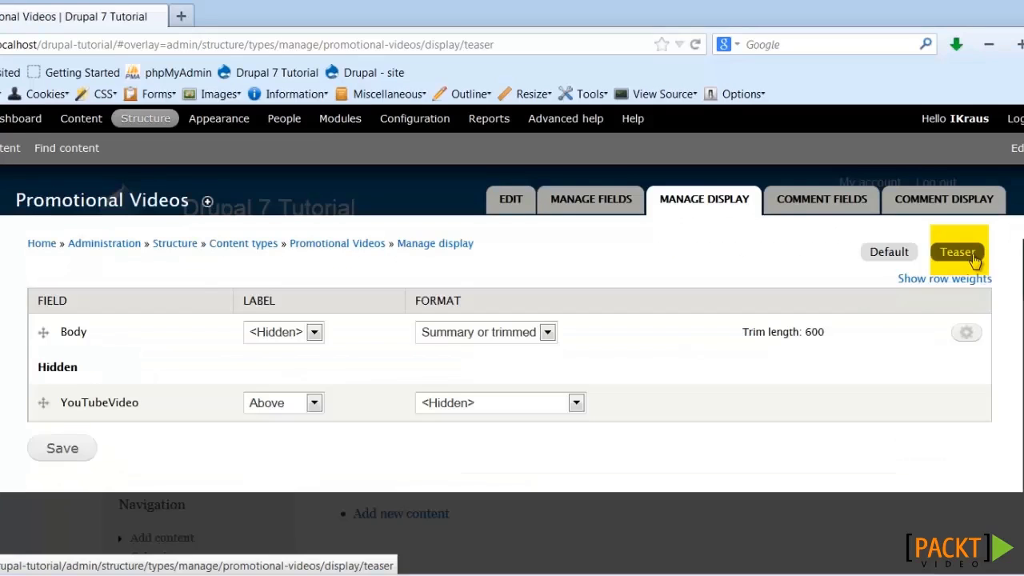
pyautogui.moveTo(42, 403); pyautogui.dragTo(38, 366)
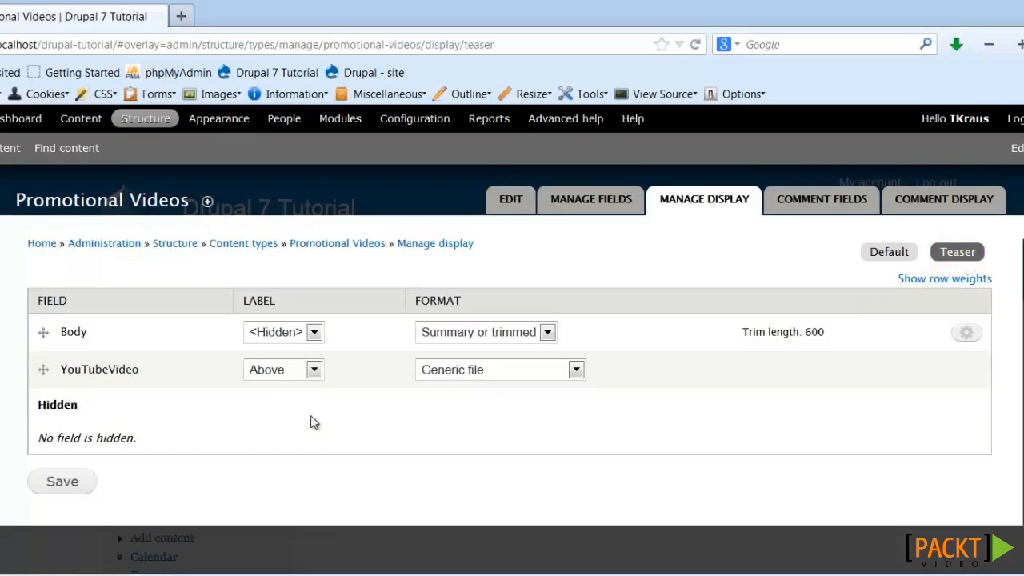
pyautogui.moveTo(43, 369); pyautogui.dragTo(43, 331)
# Hide the YouTubeVideo field's label in the Teaser display and set its format to Rendered file.
pyautogui.click(320, 382)
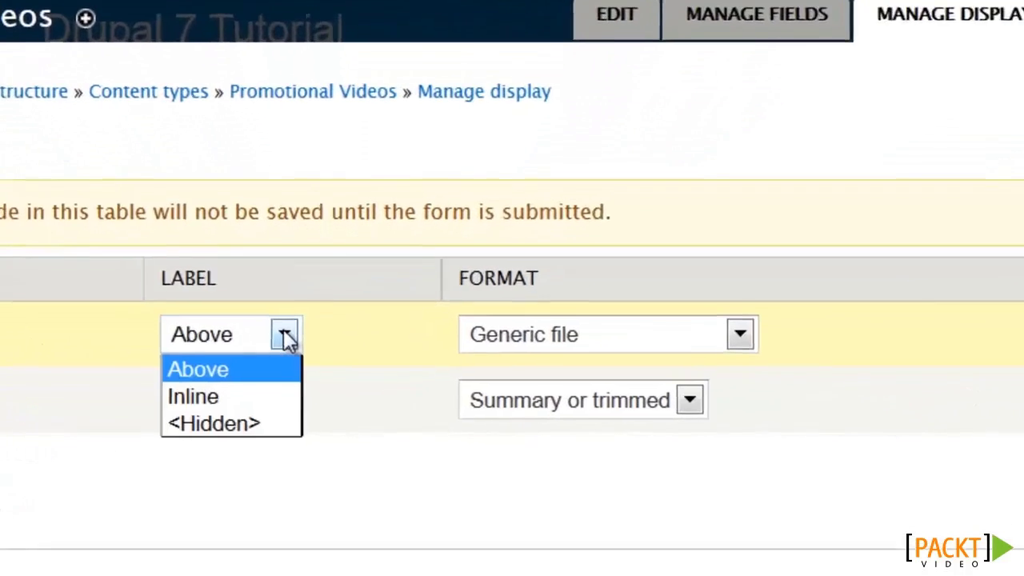
pyautogui.click(232, 424)
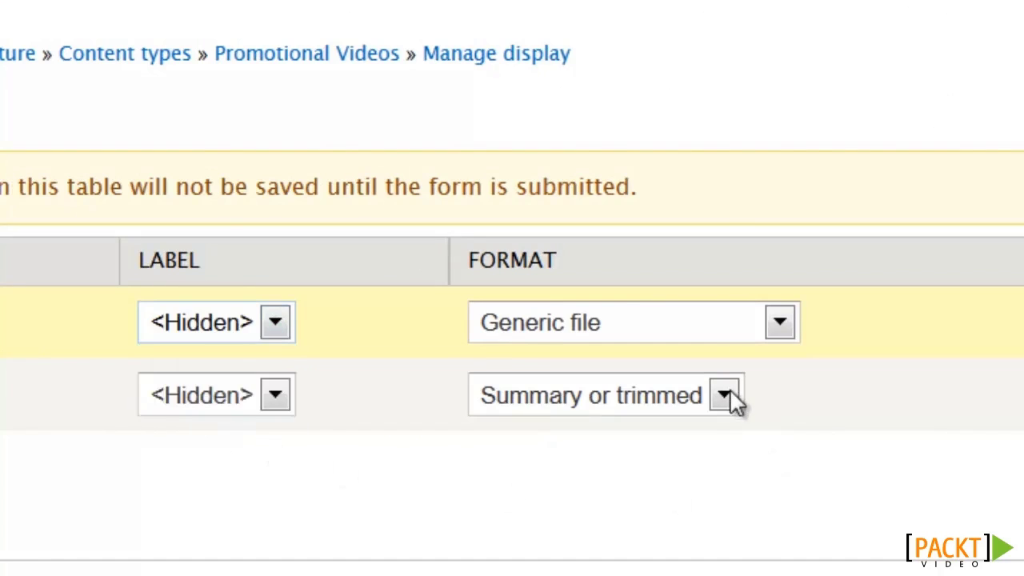
pyautogui.click(781, 322)
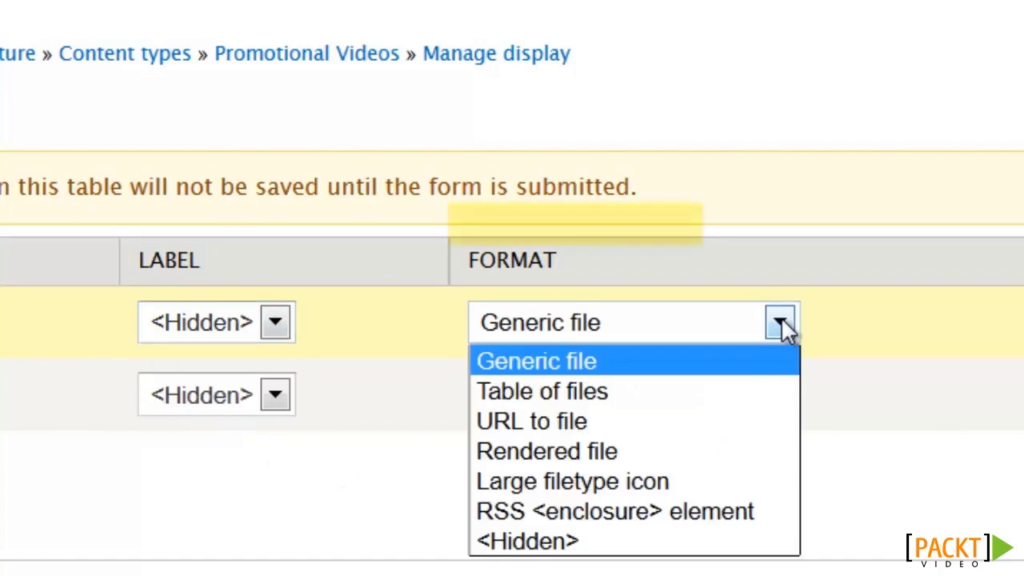
pyautogui.click(648, 454)
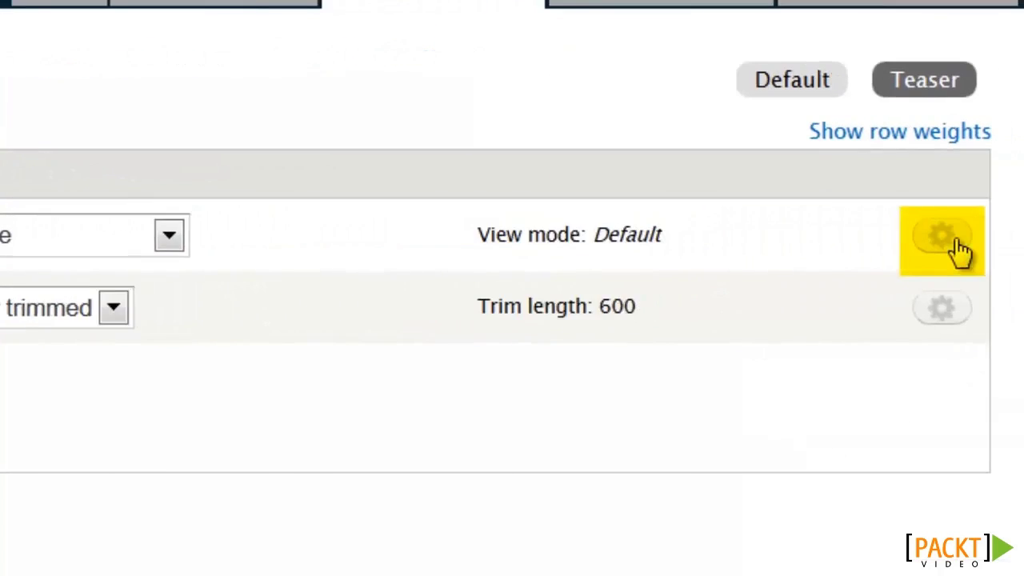
# Set the view mode of YouTubeVideo's rendered file to Preview in the Teaser display and update the format settings.
pyautogui.click(956, 244)
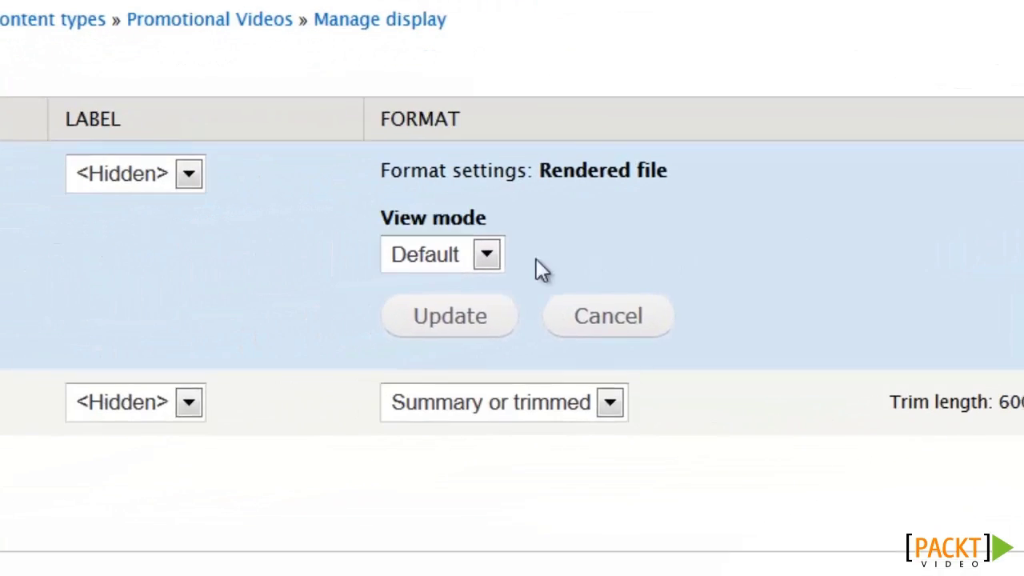
pyautogui.click(488, 255)
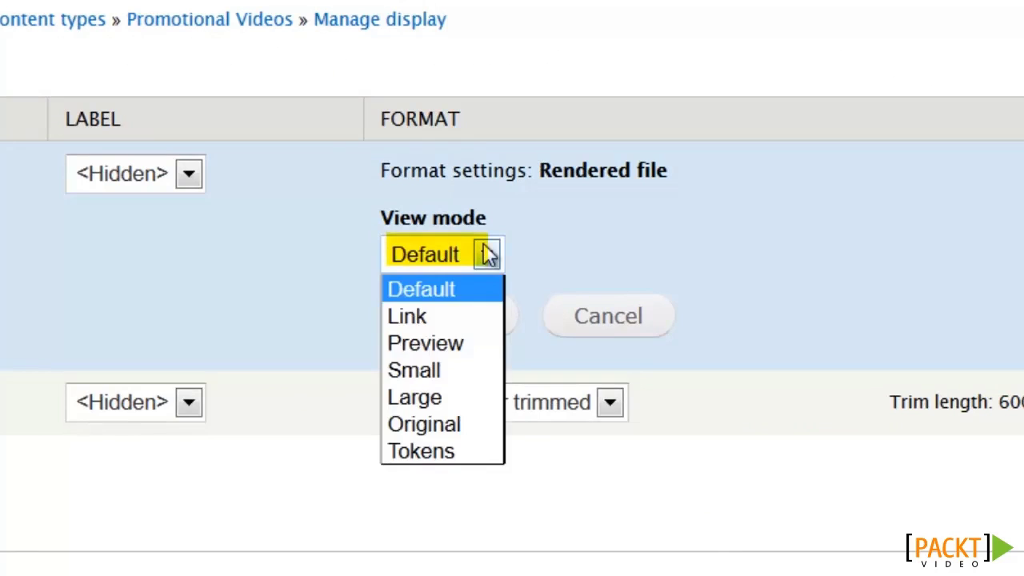
pyautogui.click(441, 341)
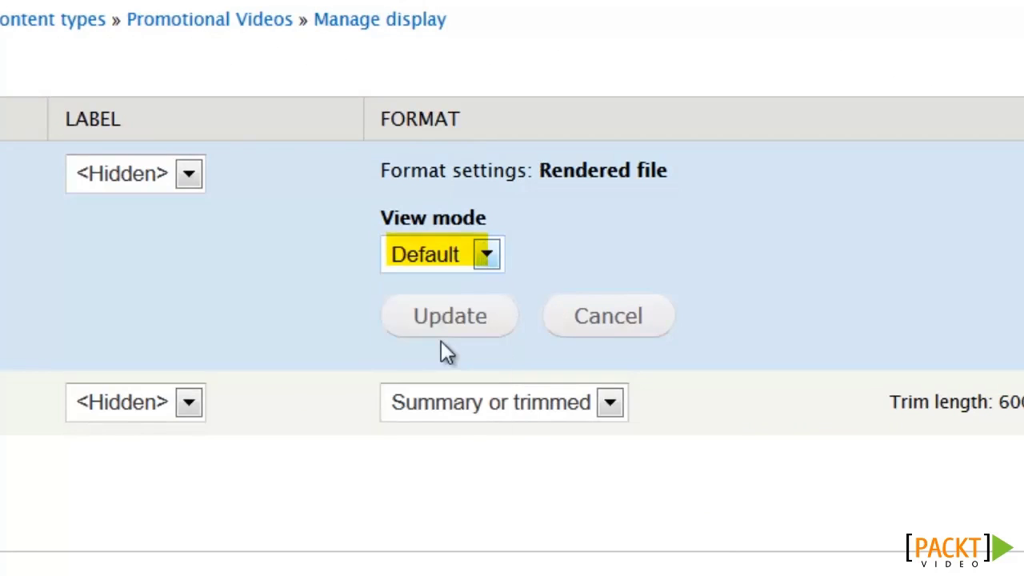
pyautogui.click(482, 335)
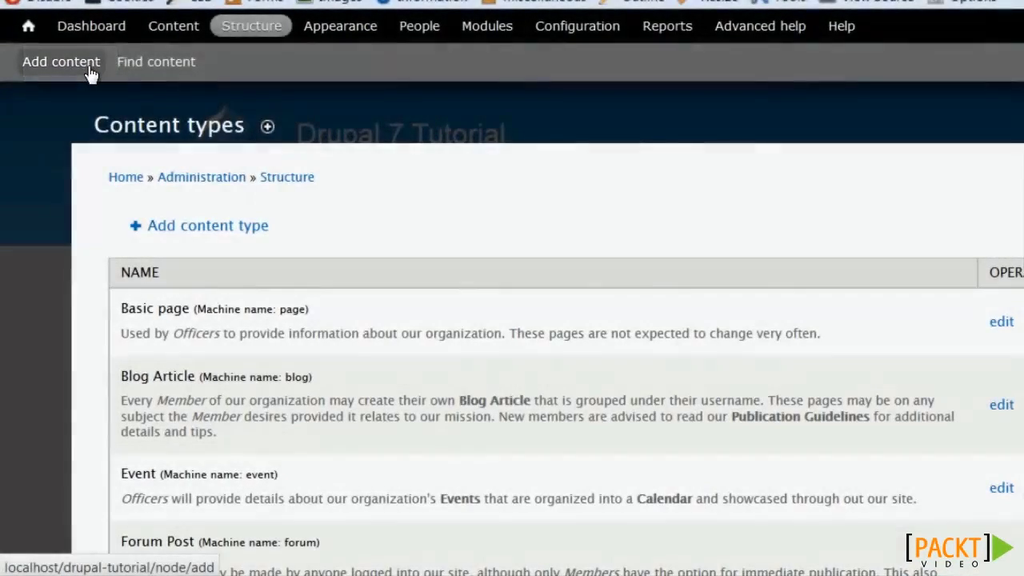
# Start a new Promotional Videos content item and title it Sample Video.
pyautogui.click(91, 74)
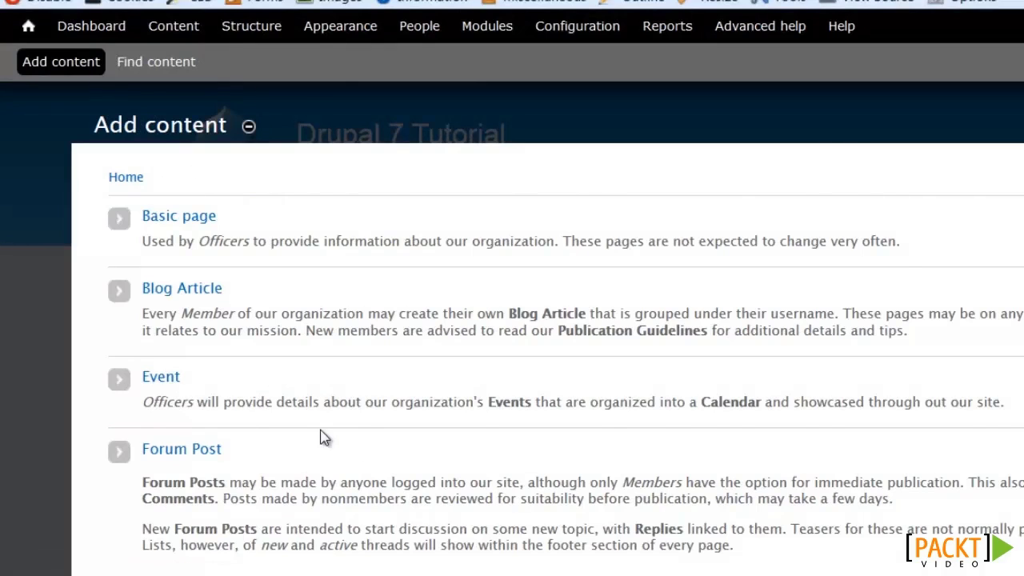
pyautogui.scroll(-3, 324, 438)
pyautogui.click(254, 470)
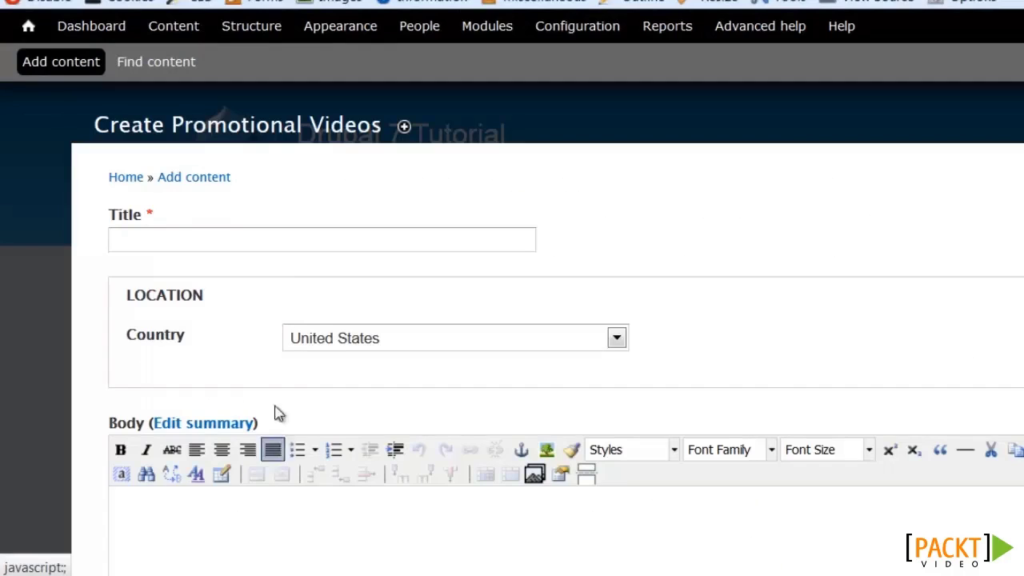
pyautogui.click(282, 231)
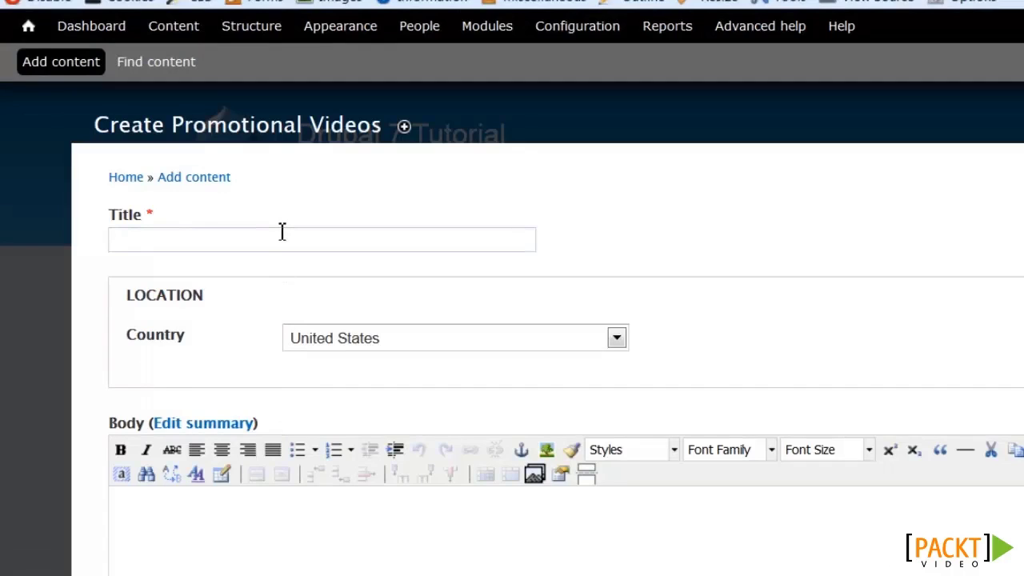
pyautogui.write('S')
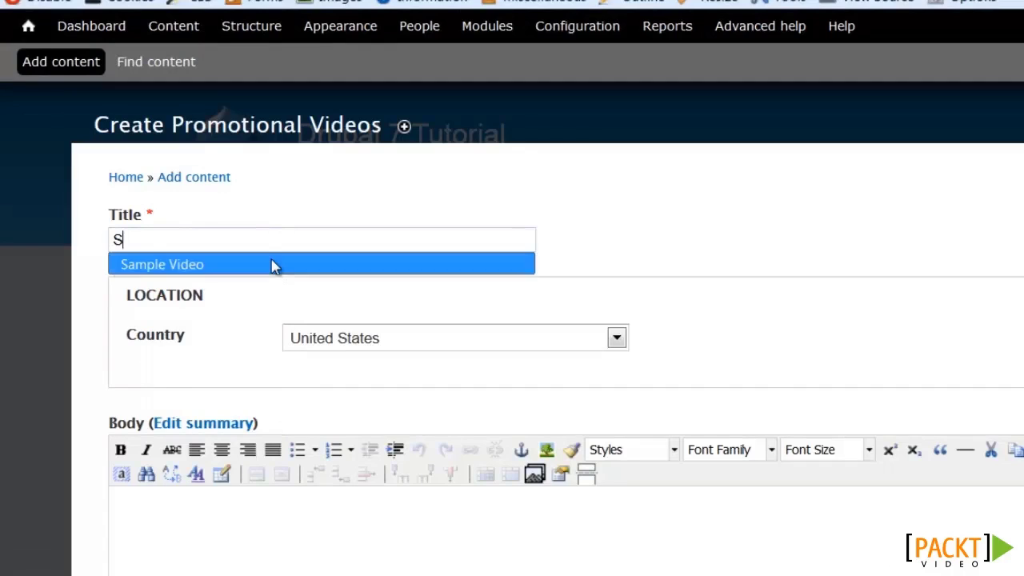
pyautogui.click(272, 264)
pyautogui.click(208, 520)
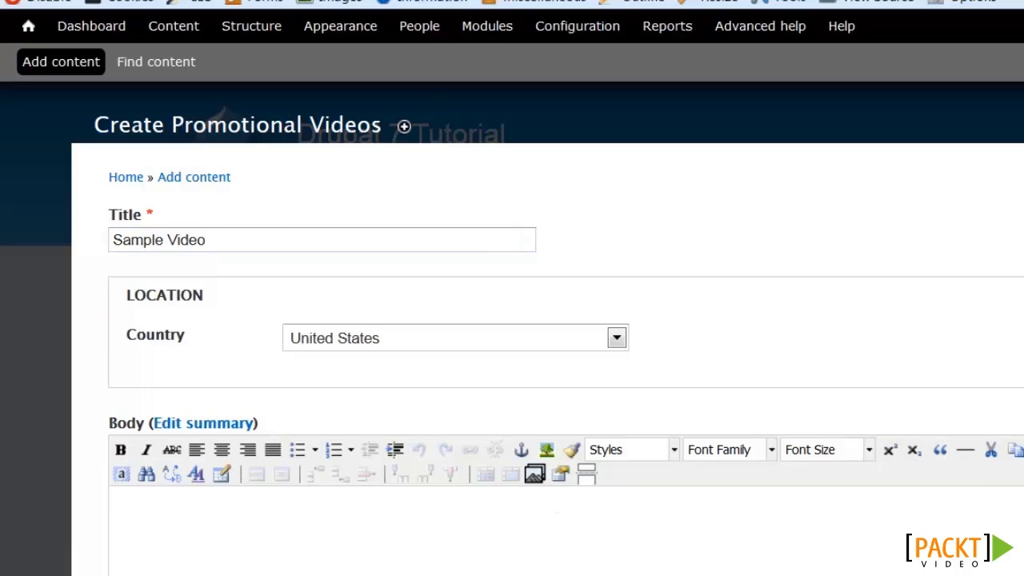
# Add web media to the YouTubeVideo field using the 560 by 315 iframe embed code for YouTube video qlRyYOsiLK8.
pyautogui.scroll(-10, 560, 320)
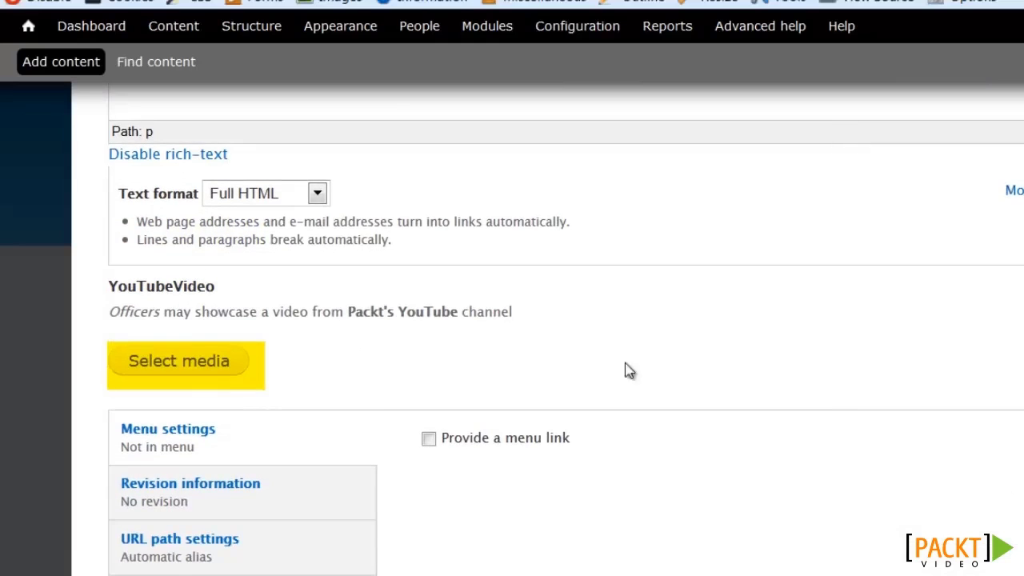
pyautogui.click(231, 366)
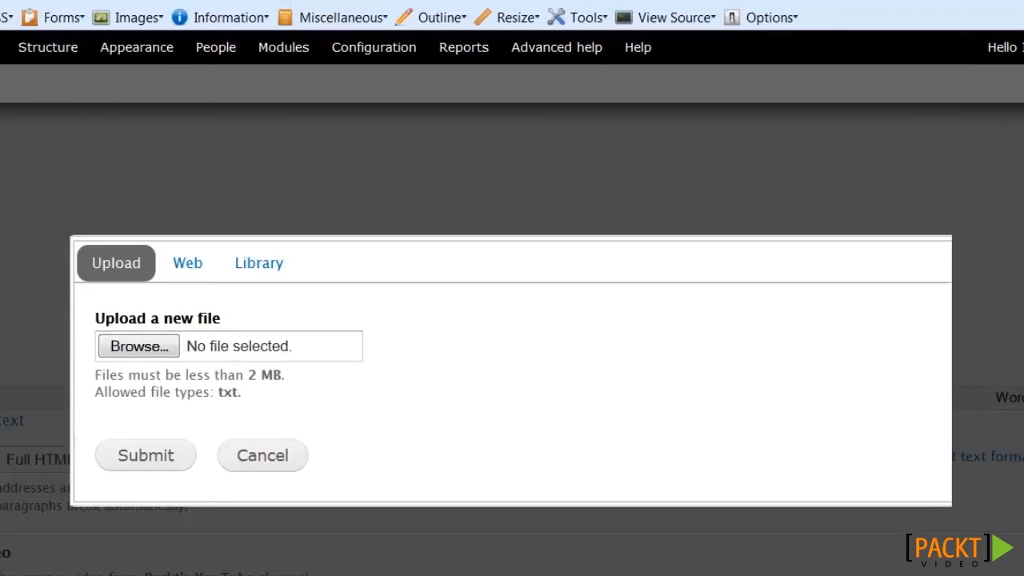
pyautogui.click(190, 270)
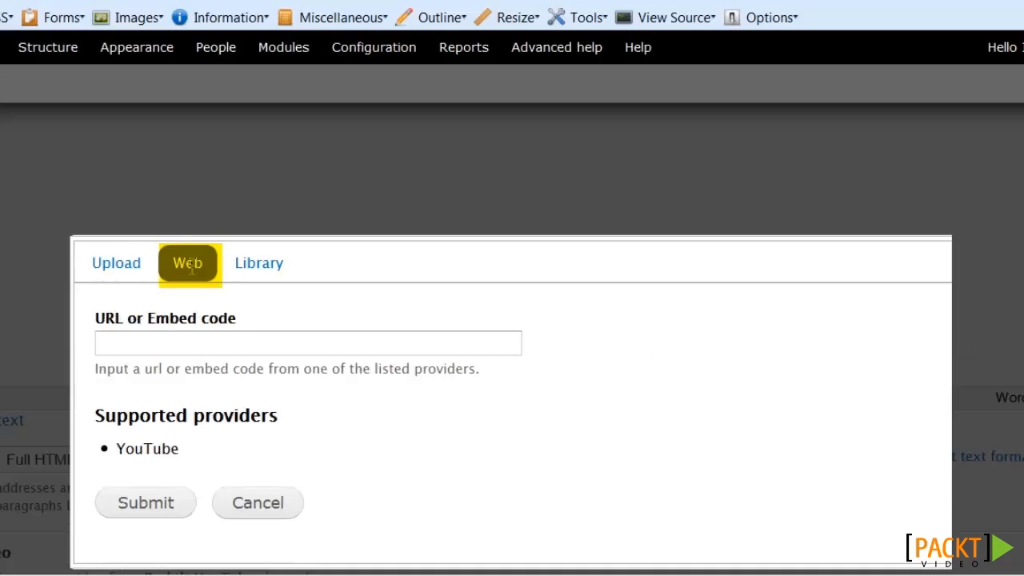
pyautogui.click(160, 343)
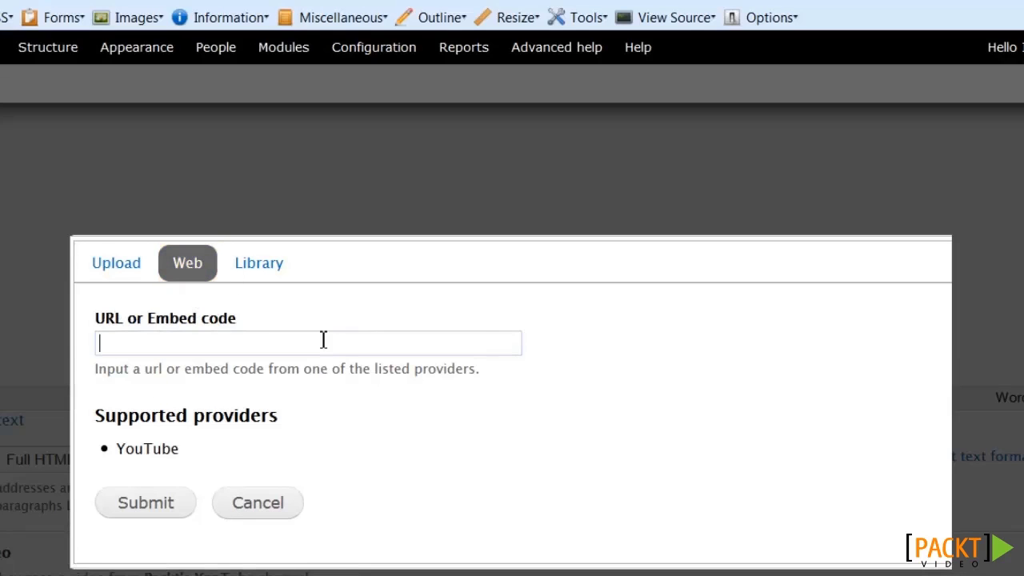
pyautogui.write('<iframe width="560" height="315" src="//www.youtube.com/embed/qlRyYOsiLK8" frameborder="0" allowfullscreen></iframe>')
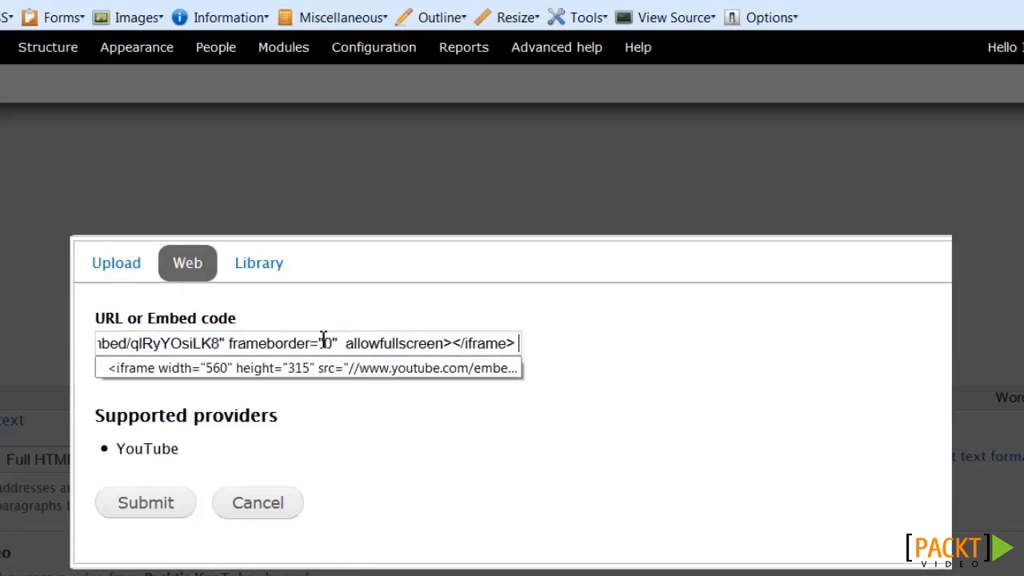
pyautogui.click(378, 370)
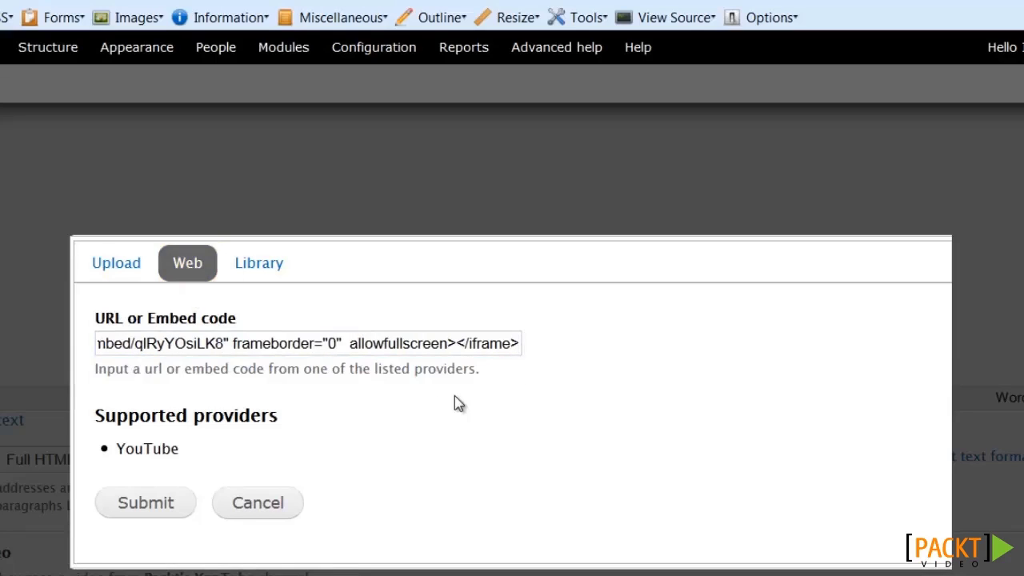
pyautogui.click(178, 507)
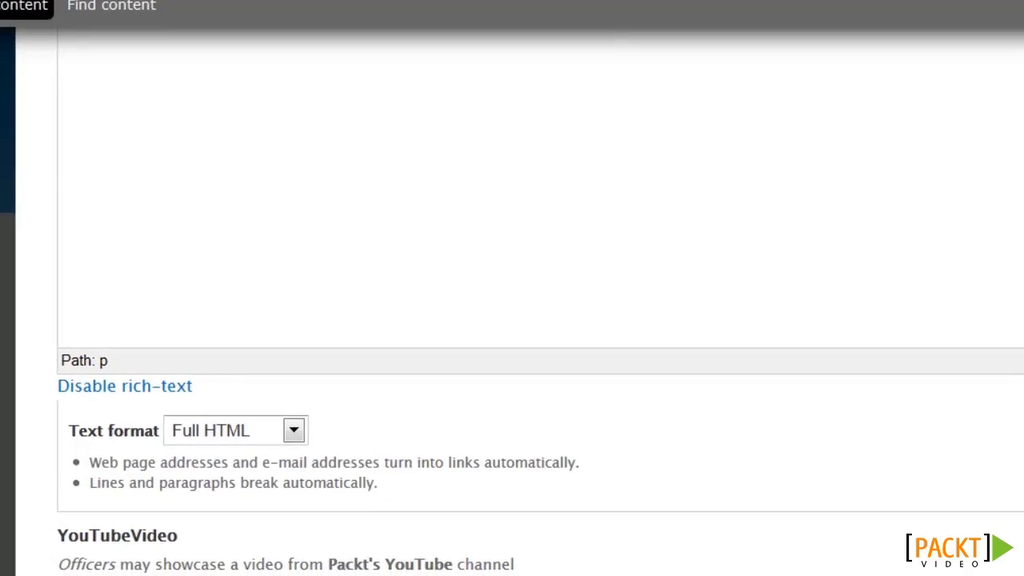
# Save the new Sample Video content item.
pyautogui.scroll(-5, 512, 320)
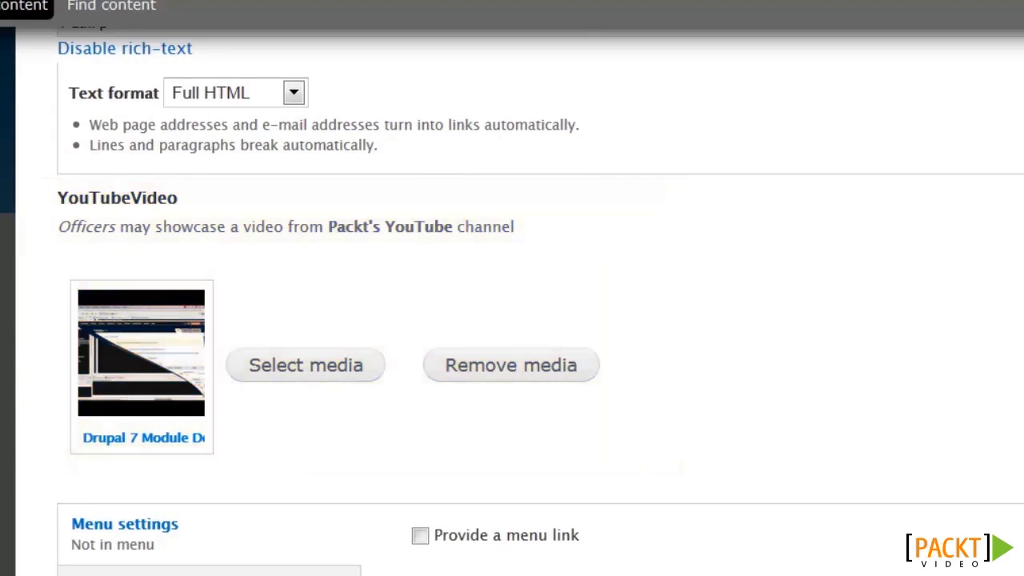
pyautogui.scroll(-5, 512, 320)
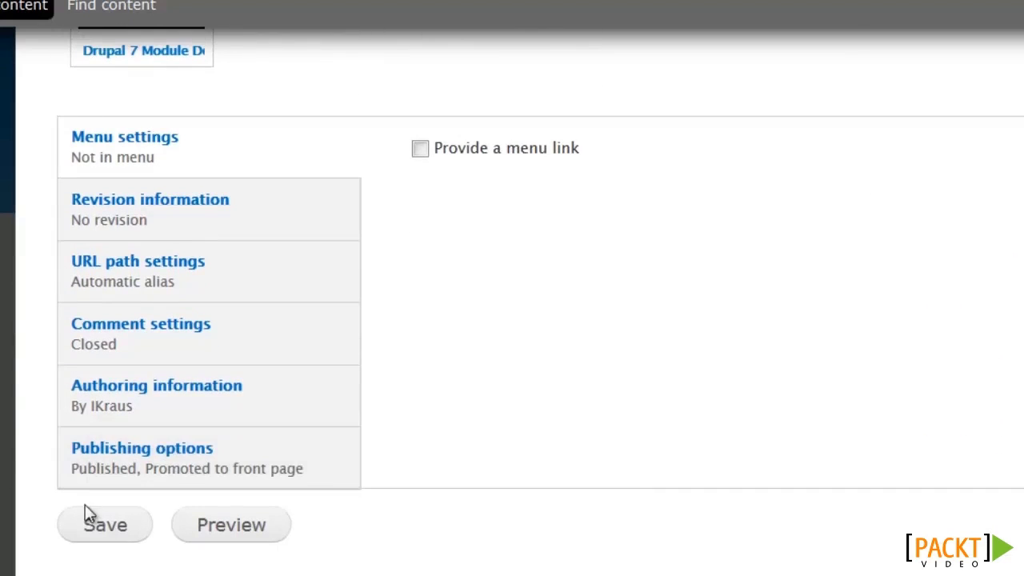
pyautogui.click(101, 526)
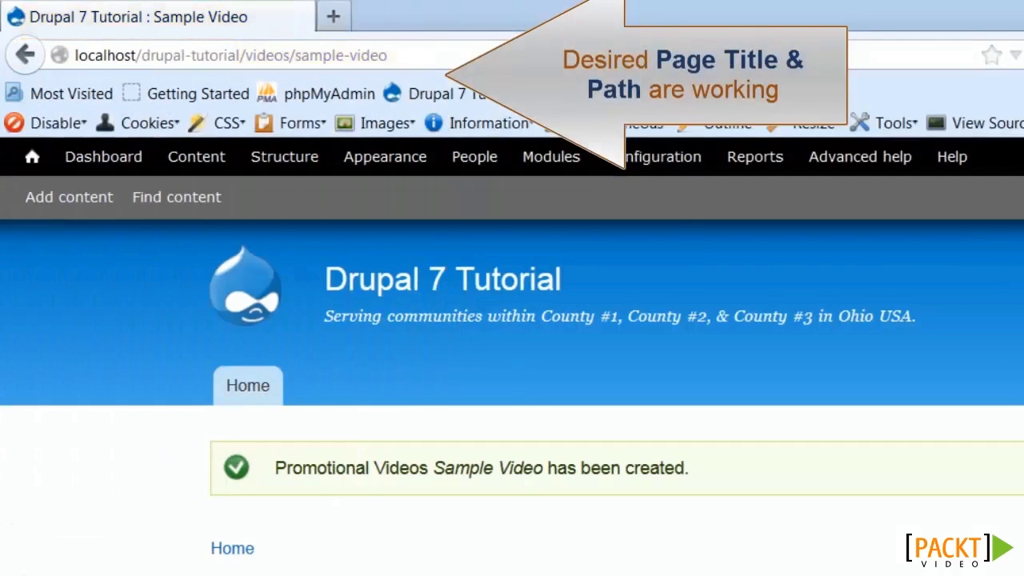
# Check the embedded video on the Sample Video page and its teaser on the site's home page.
pyautogui.scroll(-5, 512, 400)
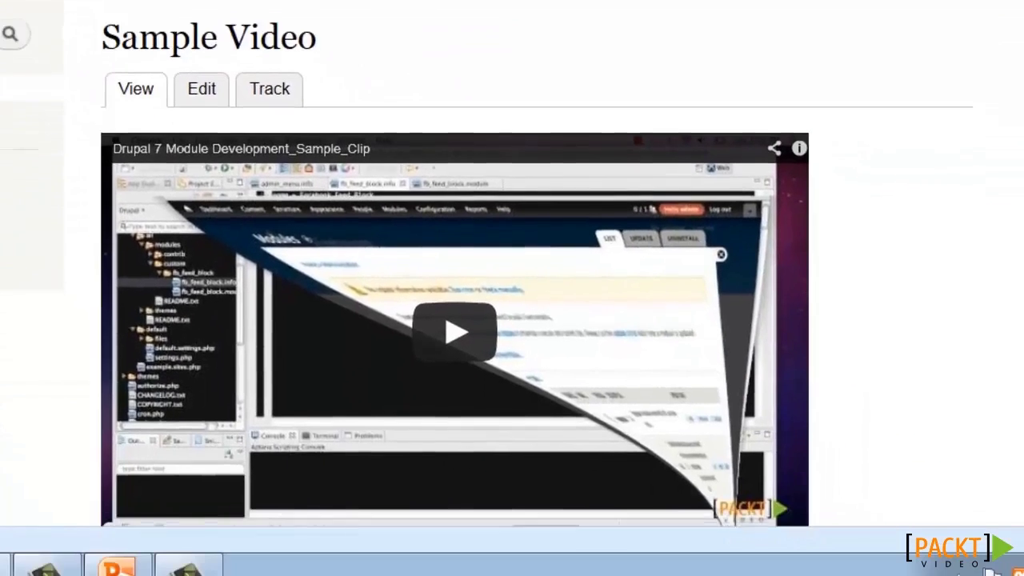
pyautogui.scroll(-2, 512, 320)
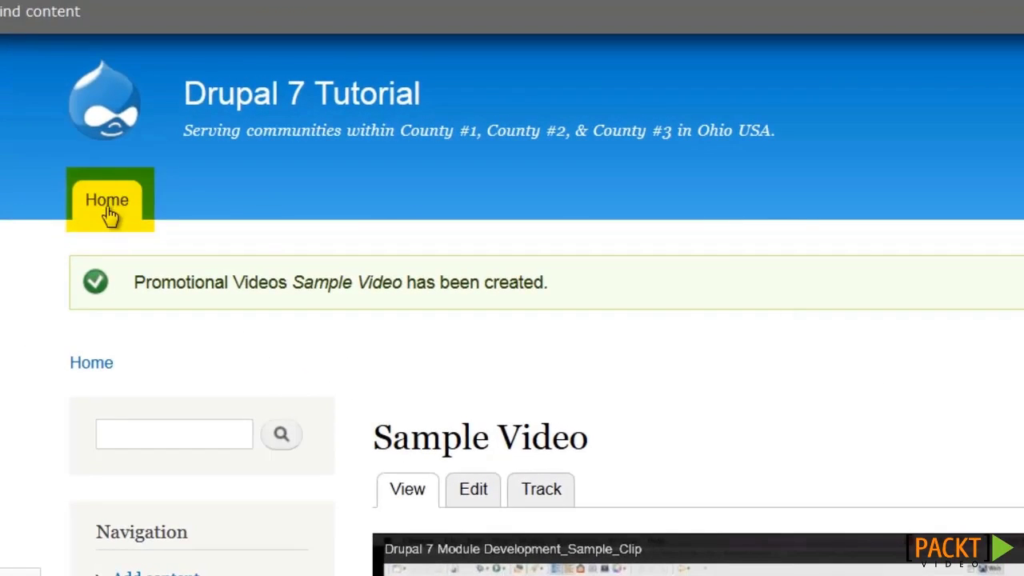
pyautogui.click(109, 210)
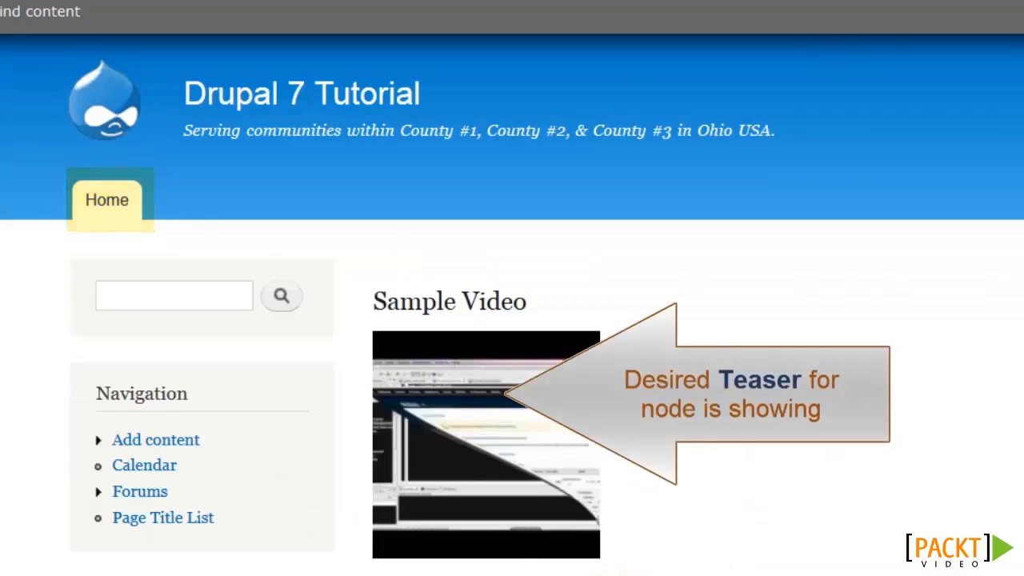
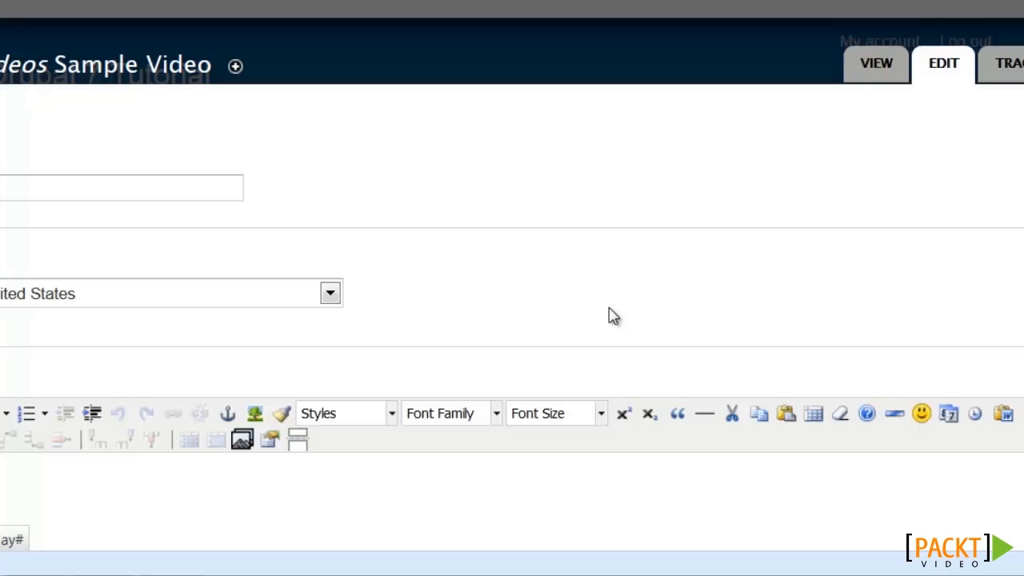
# Remove the attached media from the YouTubeVideo field while editing Sample Video.
pyautogui.scroll(-5, 764, 288)
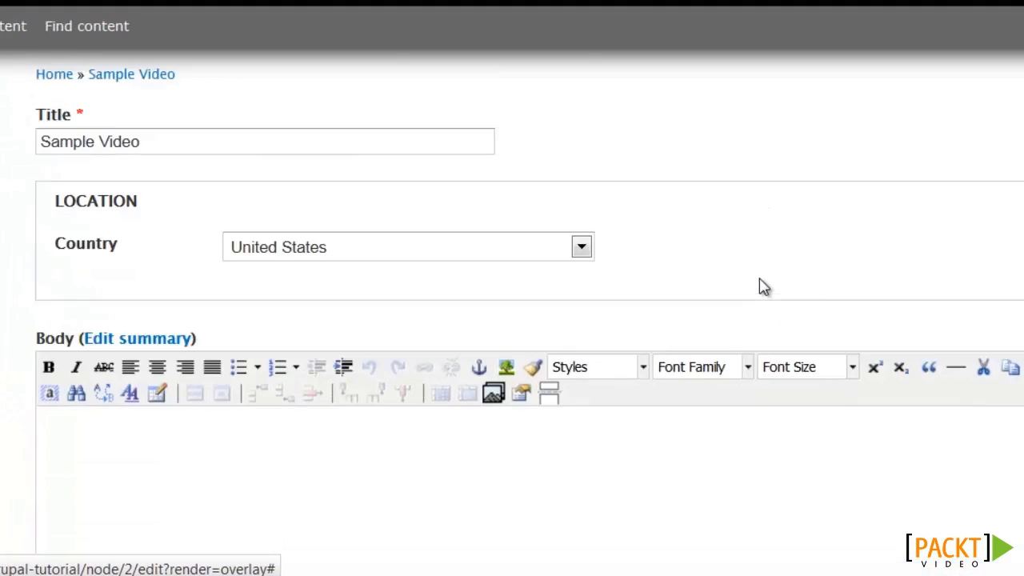
pyautogui.scroll(-5, 764, 288)
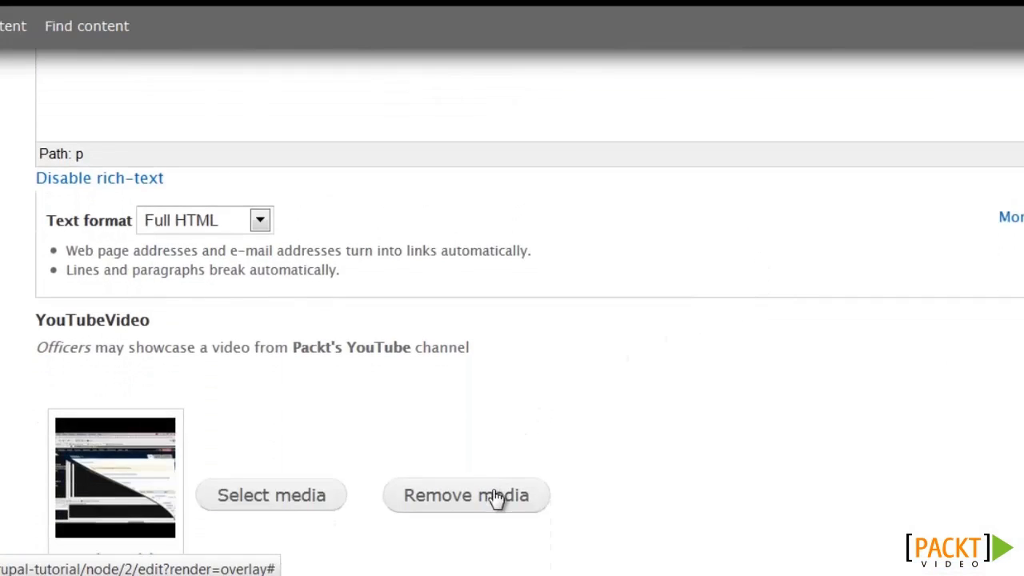
pyautogui.click(496, 498)
# Copy the three selected Lorem Ipsum paragraphs from the lipsum.com page and paste them into Sample Video's Body.
pyautogui.scroll(8, 800, 389)
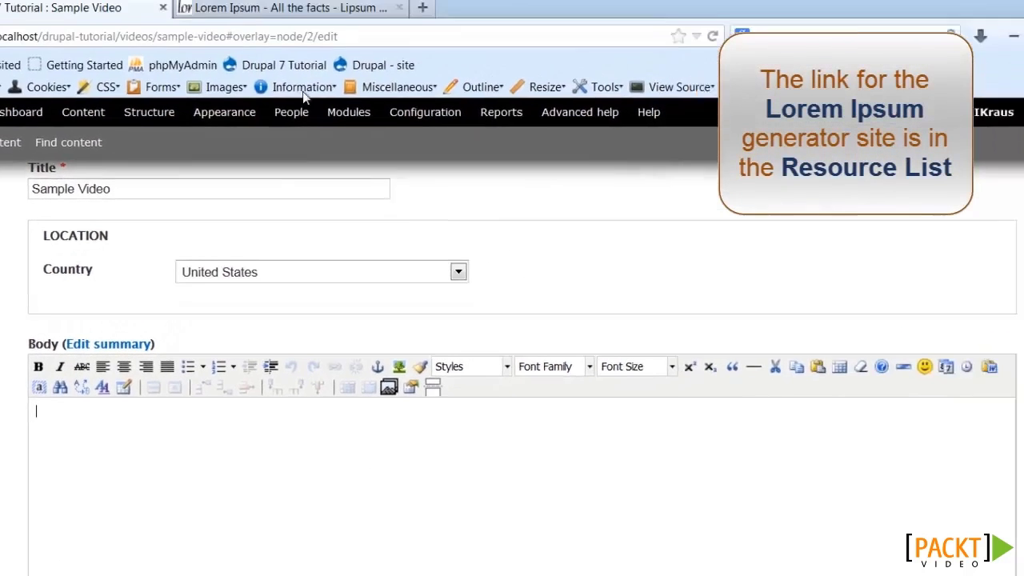
pyautogui.click(336, 32)
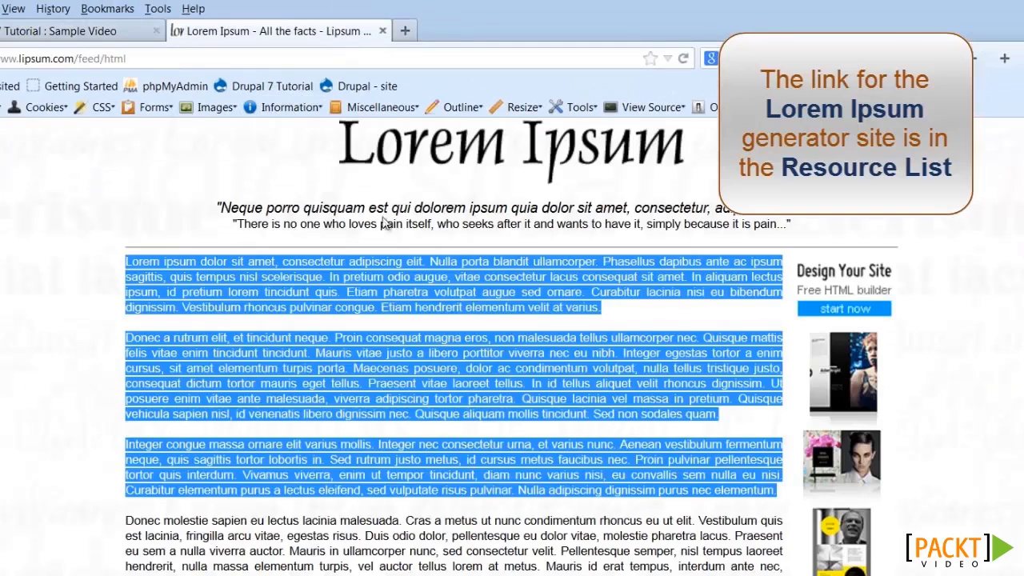
pyautogui.rightClick(379, 282)
pyautogui.click(460, 298)
pyautogui.click(136, 36)
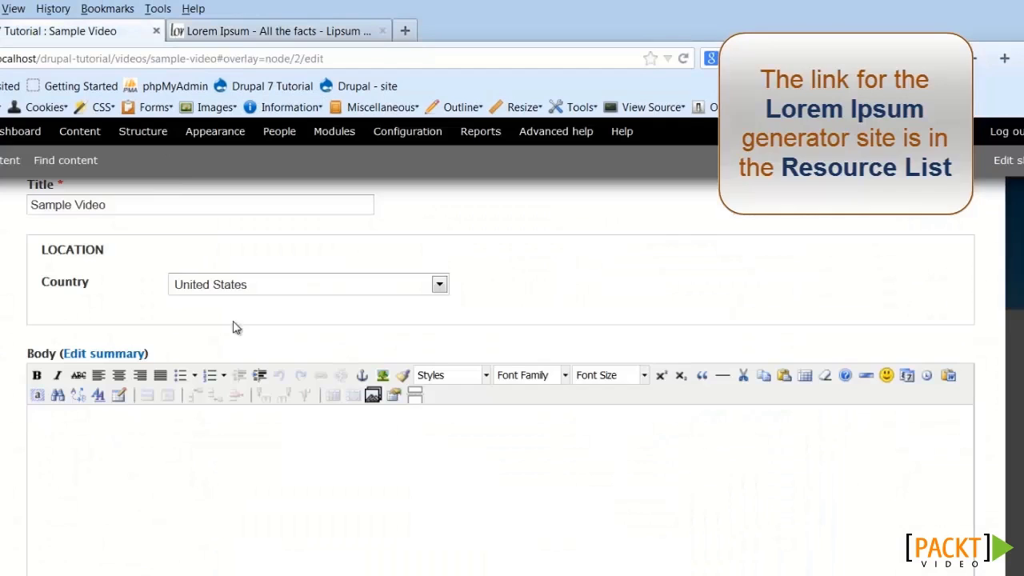
pyautogui.hotkey('ctrl', 'v')
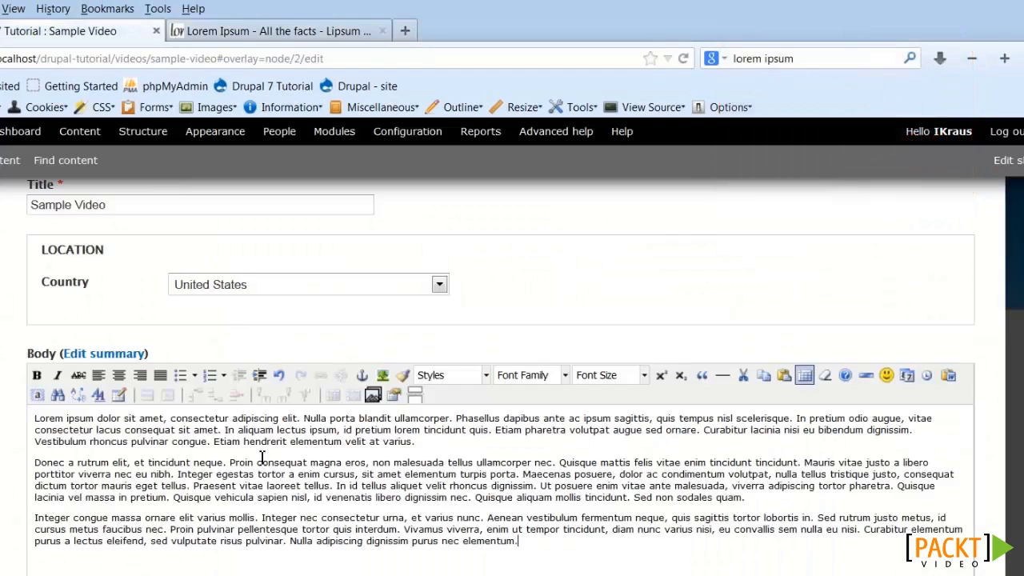
# Insert web media below the Body's second paragraph using the copied 560 × 315 YouTube iframe embed code, in Large format.
pyautogui.click(765, 502)
pyautogui.press('Return')
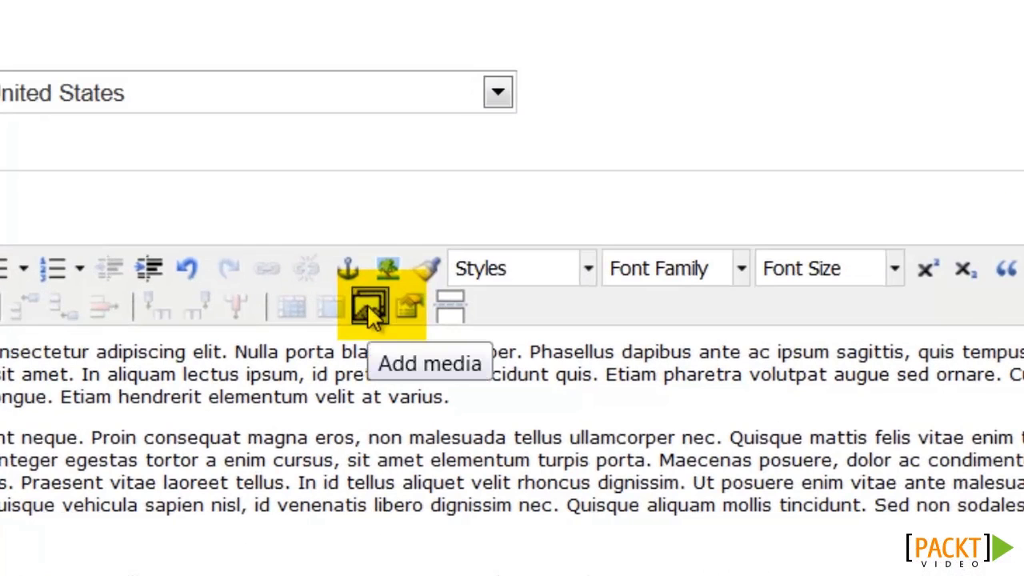
pyautogui.click(368, 308)
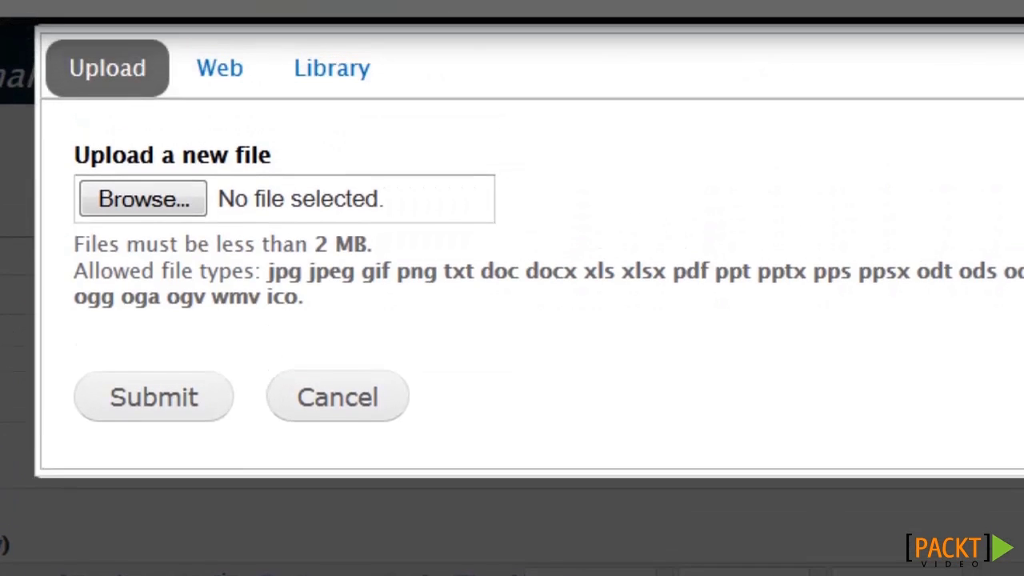
pyautogui.click(221, 68)
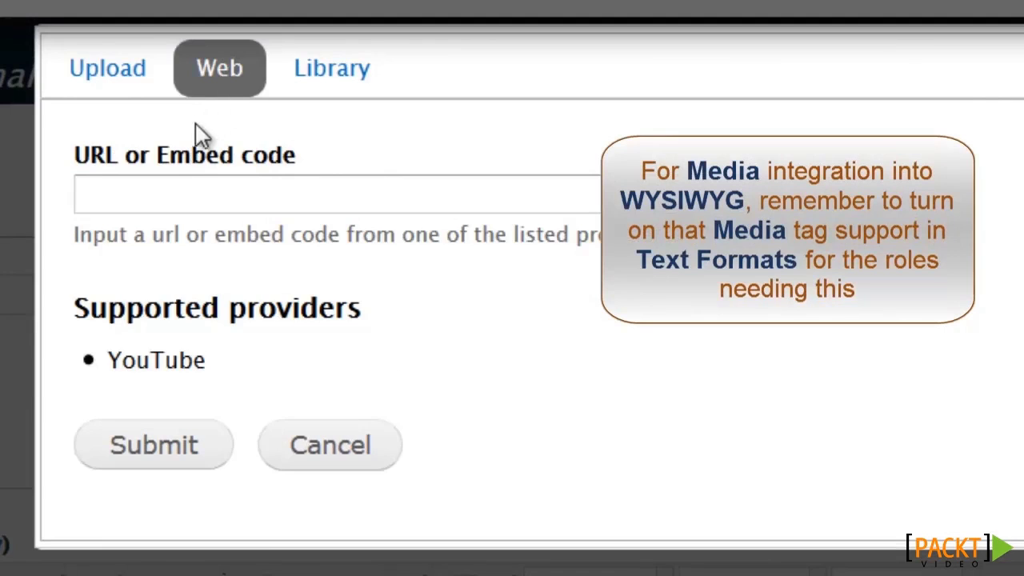
pyautogui.click(163, 193)
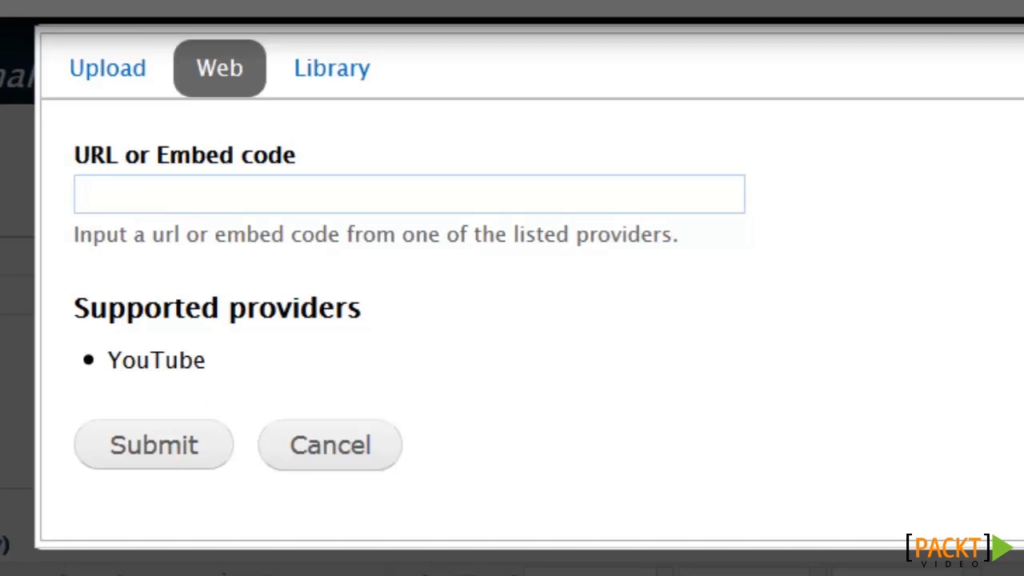
pyautogui.click(210, 201)
pyautogui.hotkey('ctrl', 'v')
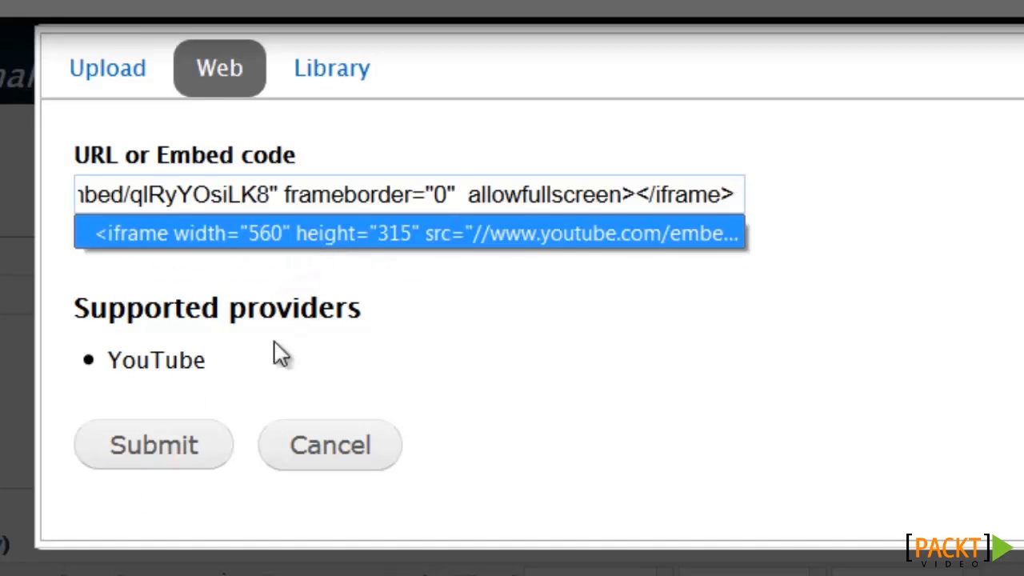
pyautogui.click(200, 463)
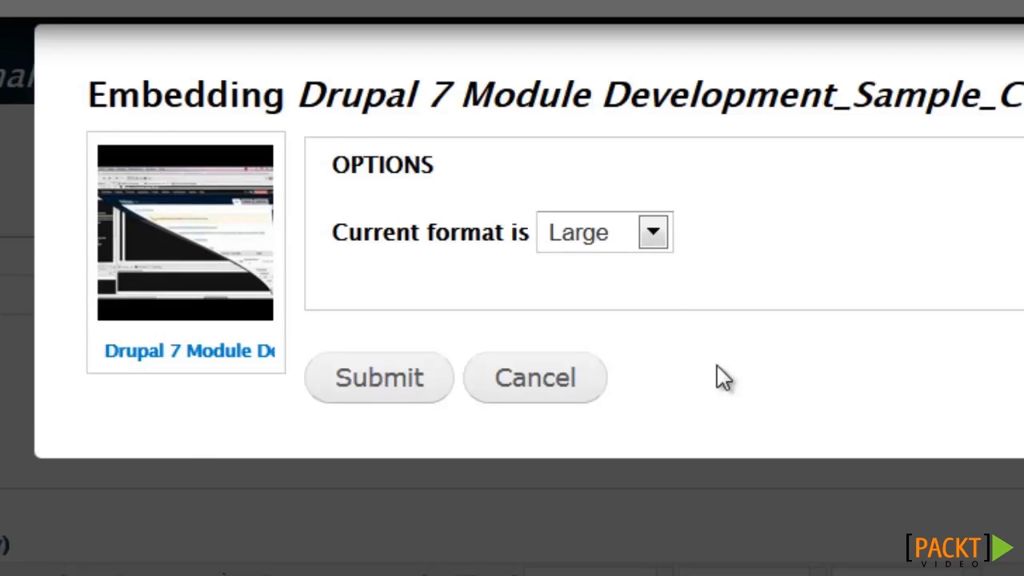
pyautogui.click(420, 383)
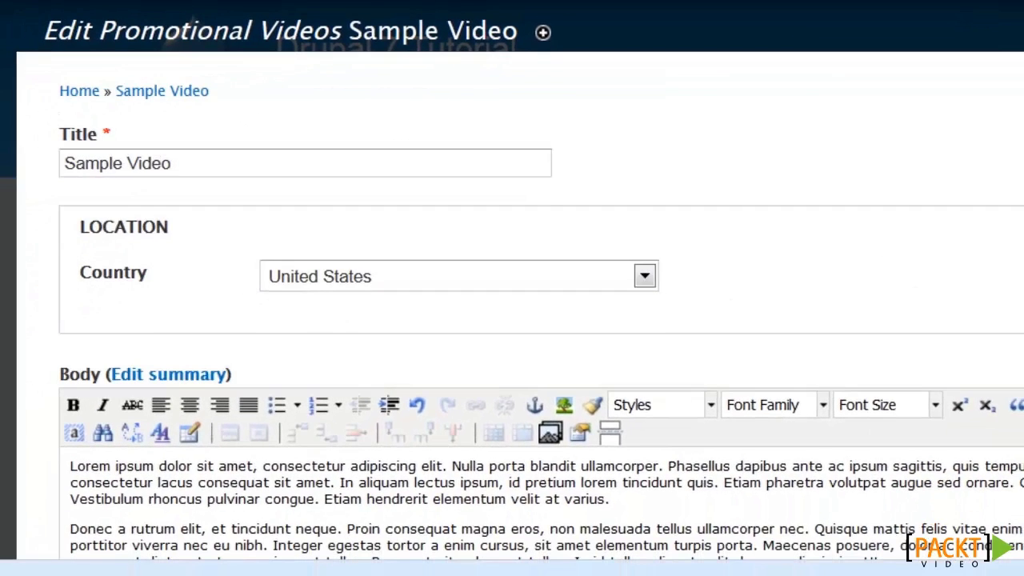
# Preview the edited Sample Video and examine its trimmed and full versions.
pyautogui.scroll(-5, 512, 321)
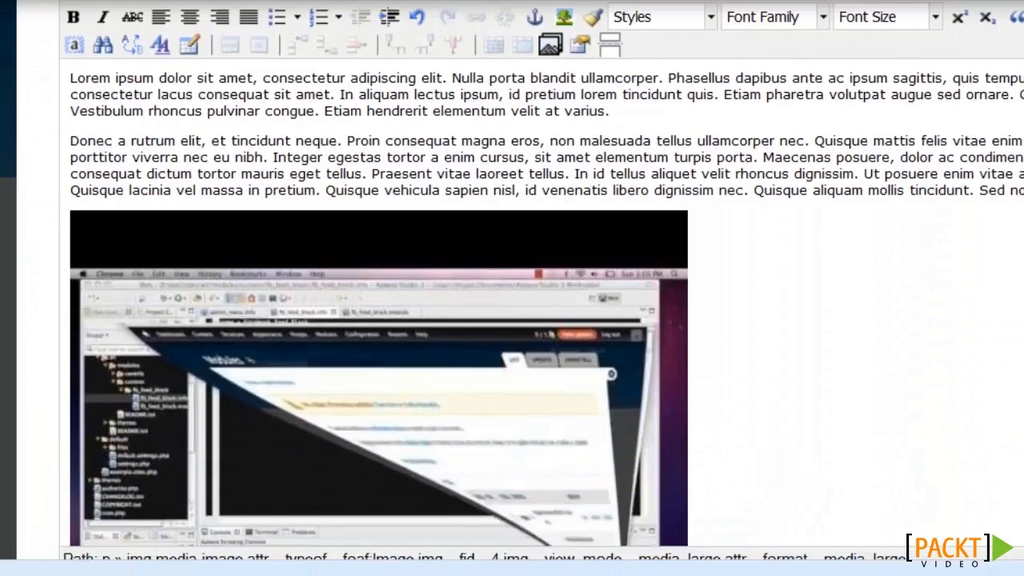
pyautogui.scroll(-1, 512, 320)
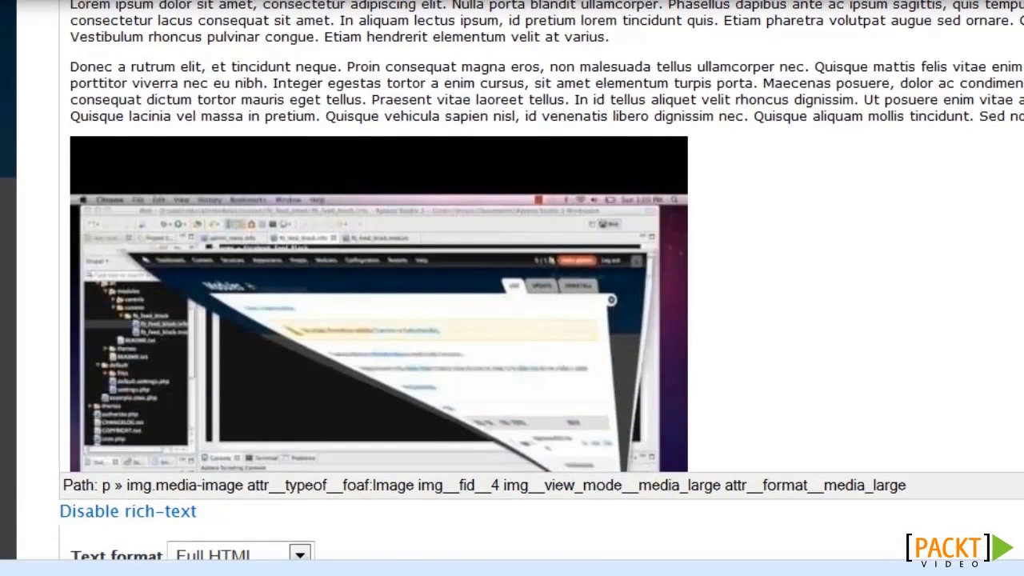
pyautogui.scroll(-7, 512, 320)
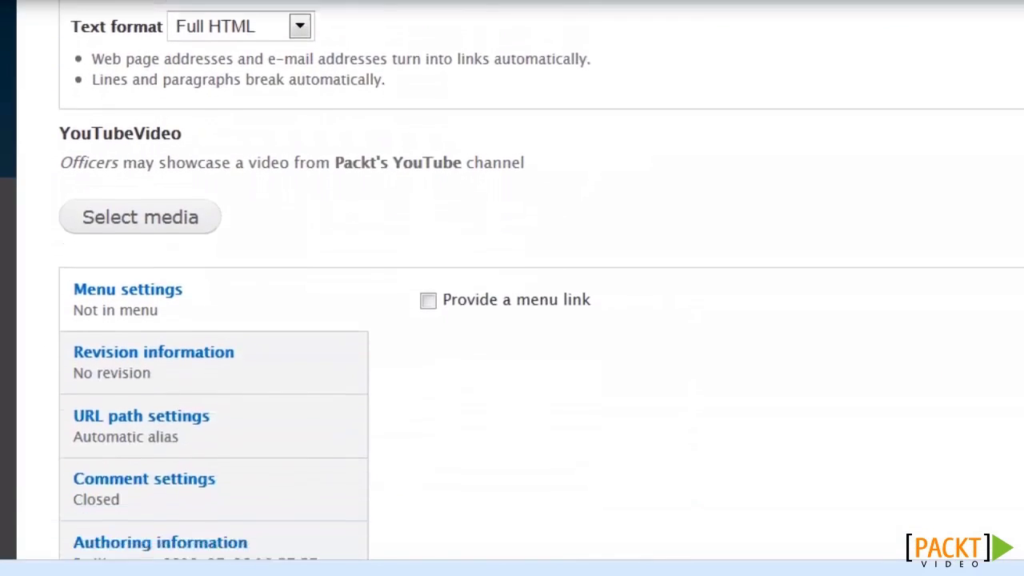
pyautogui.scroll(-3, 512, 320)
pyautogui.click(265, 453)
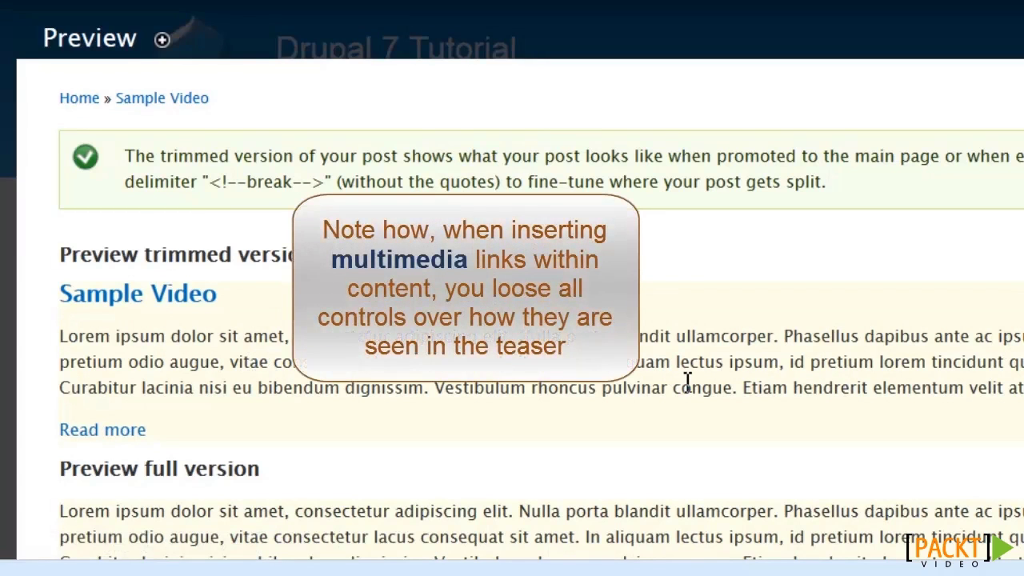
pyautogui.scroll(-3, 729, 372)
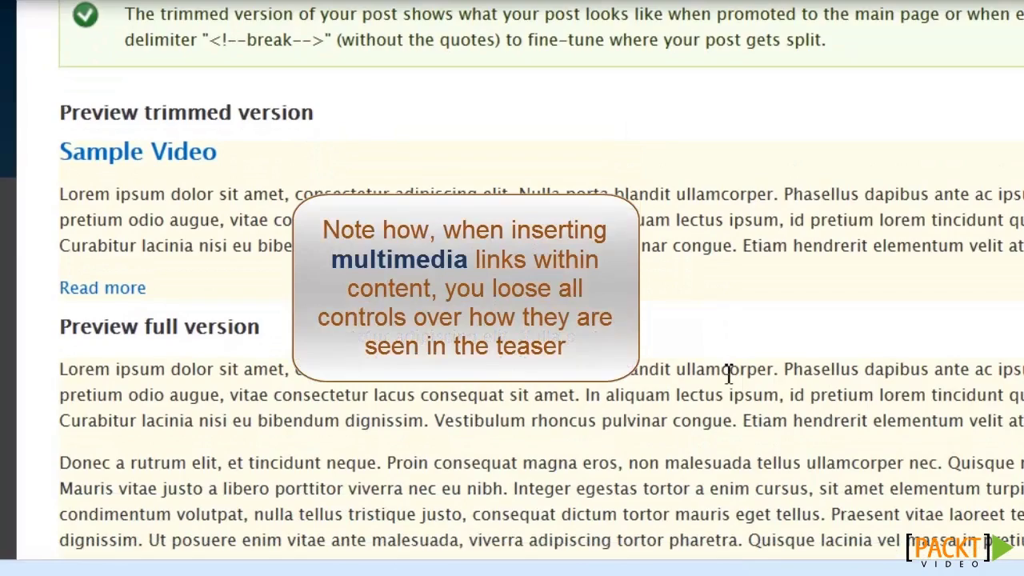